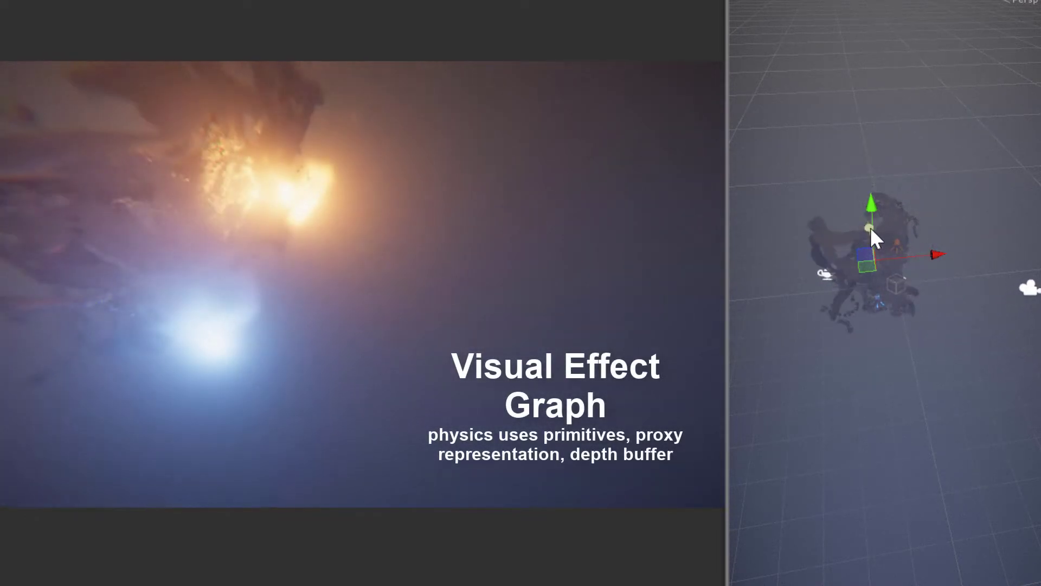
Move the selected object through the smoke particles in the Scene view
drag(870, 228, 1008, 319)
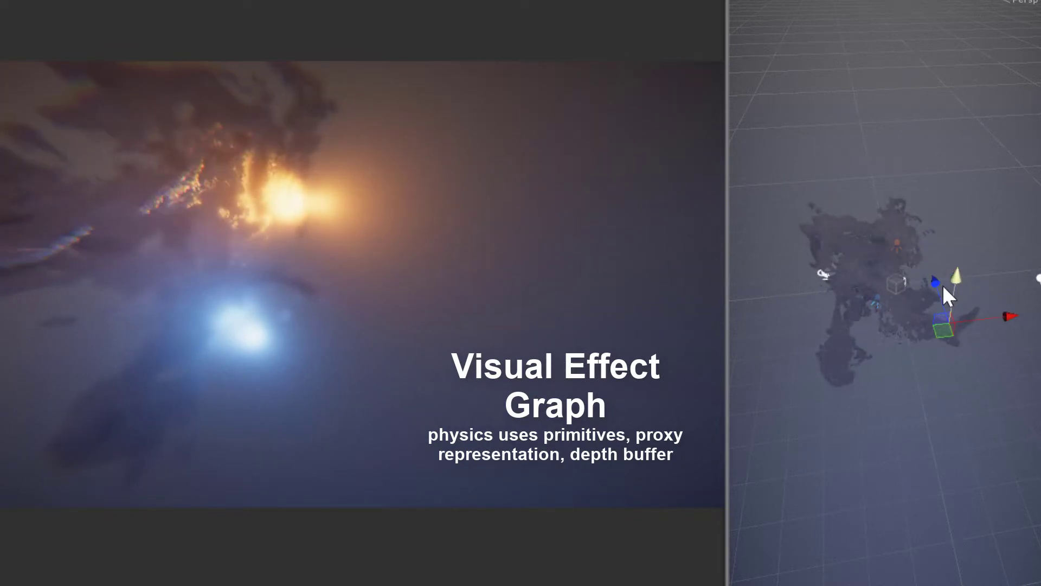
drag(936, 281, 959, 276)
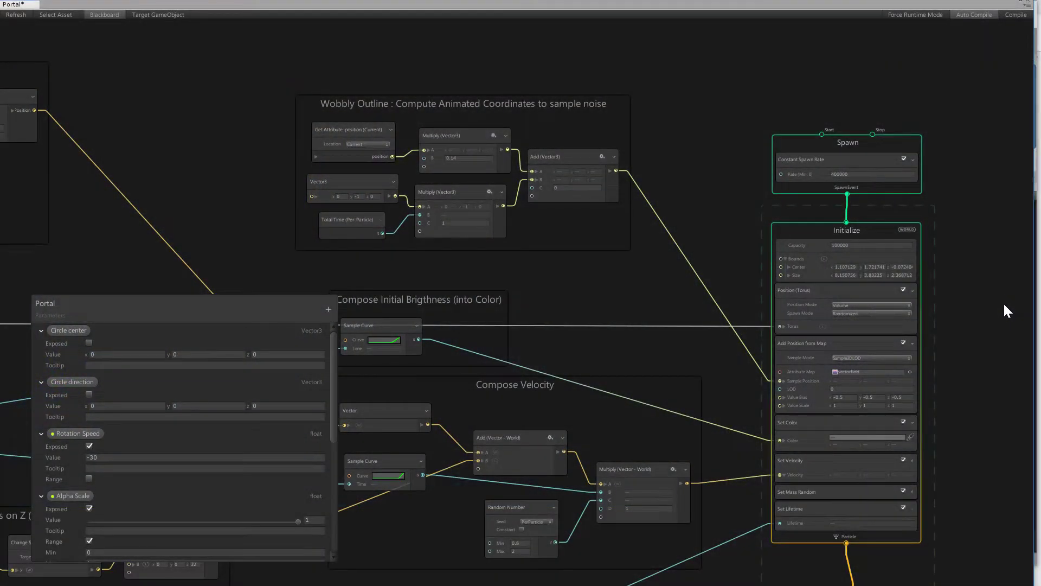
Examine the Portal graph from the Initialize, Update and Quad Output contexts back to the Categorize Particles and Height Mask node groups
middle_drag(1003, 303, 1009, 220)
middle_drag(978, 366, 970, 212)
middle_drag(975, 352, 971, 293)
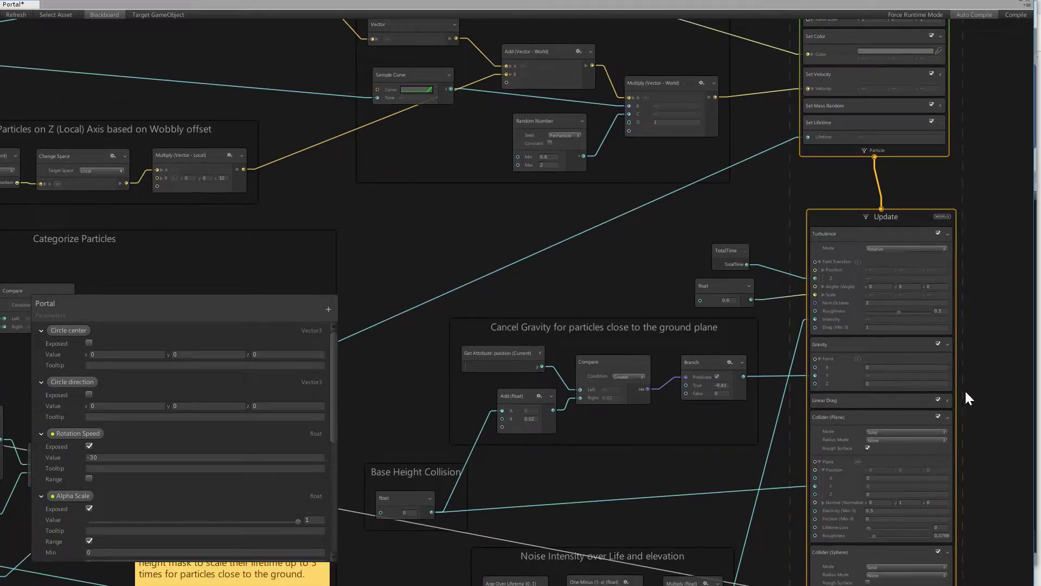
middle_drag(965, 391, 957, 245)
middle_drag(974, 395, 967, 235)
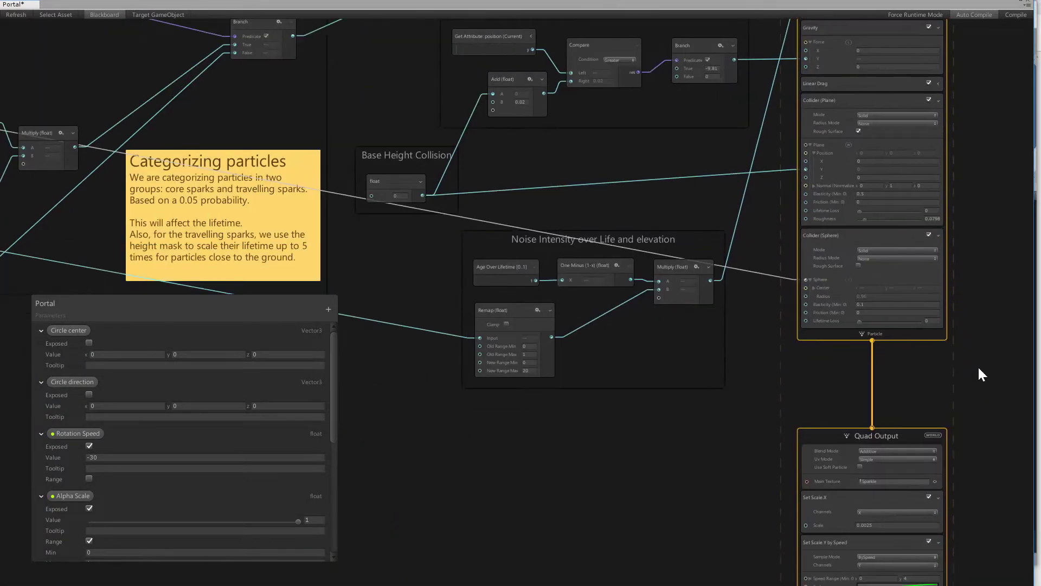
middle_drag(979, 369, 966, 200)
middle_drag(974, 394, 971, 237)
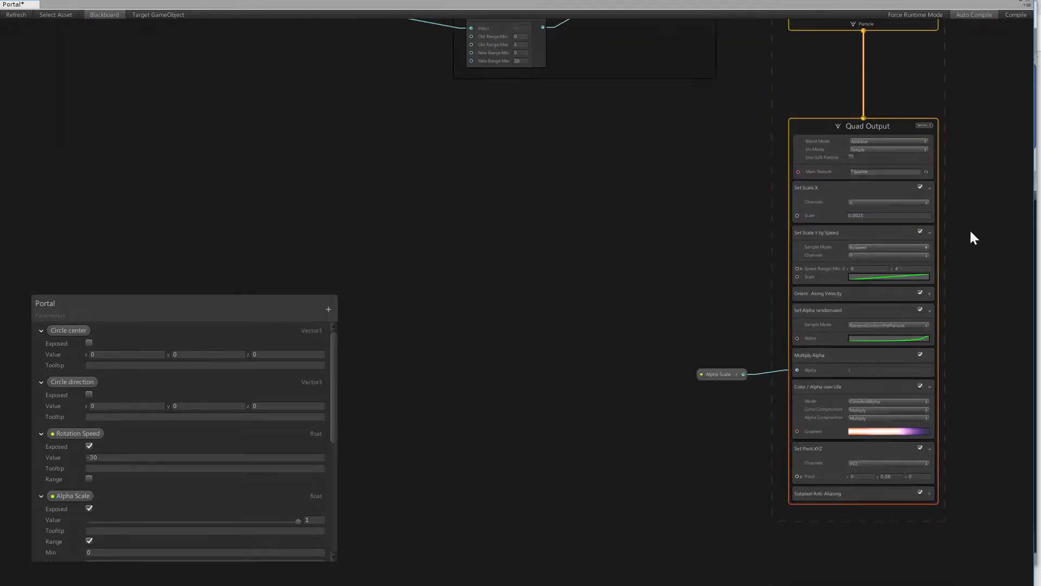
middle_drag(495, 250, 623, 399)
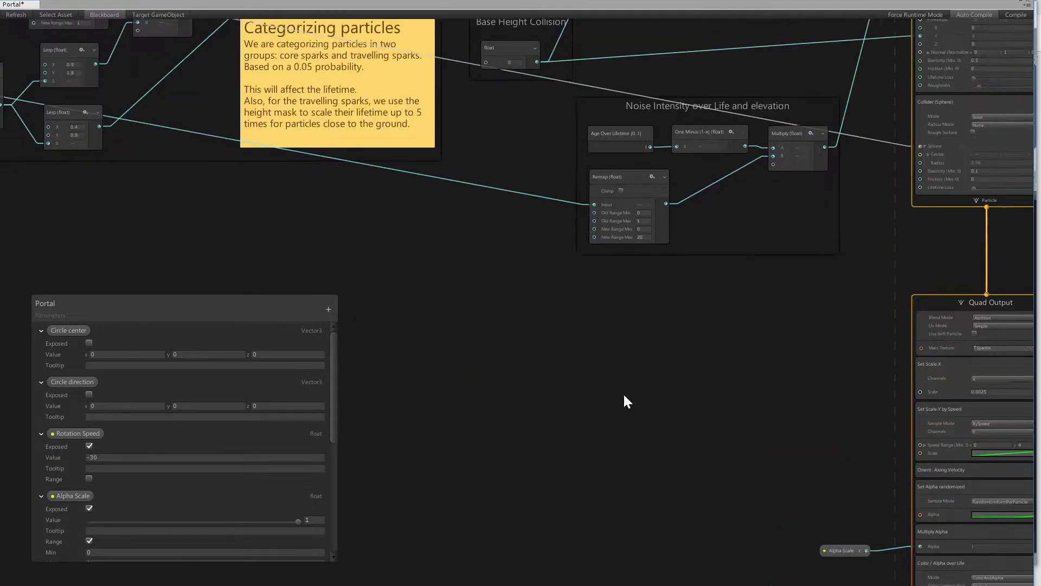
mouse_move(238, 198)
middle_down()
mouse_move(339, 307)
mouse_move(573, 393)
mouse_move(692, 454)
middle_up()
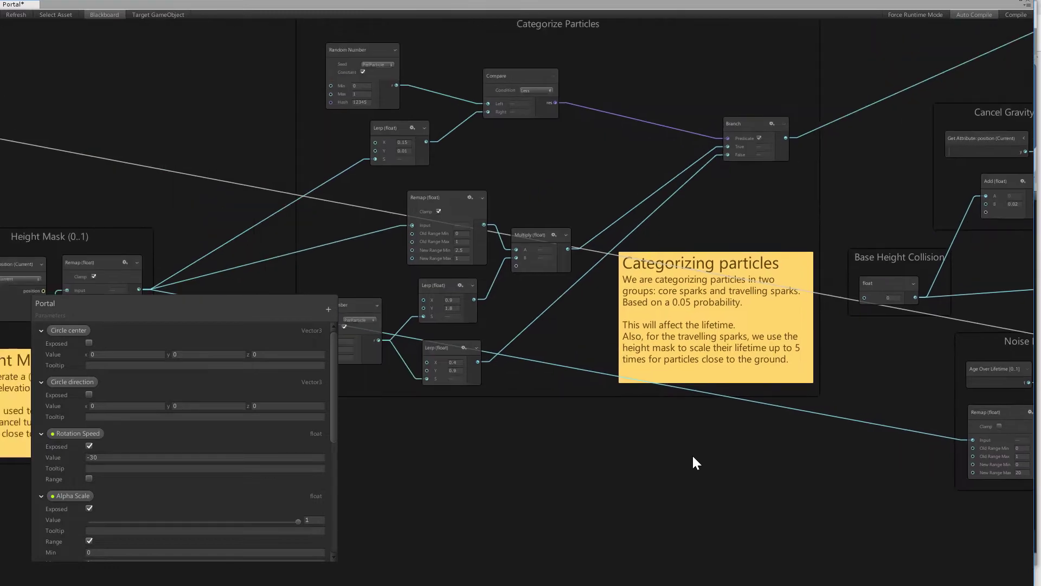
middle_drag(378, 185, 879, 312)
middle_drag(211, 177, 643, 400)
middle_drag(472, 244, 425, 365)
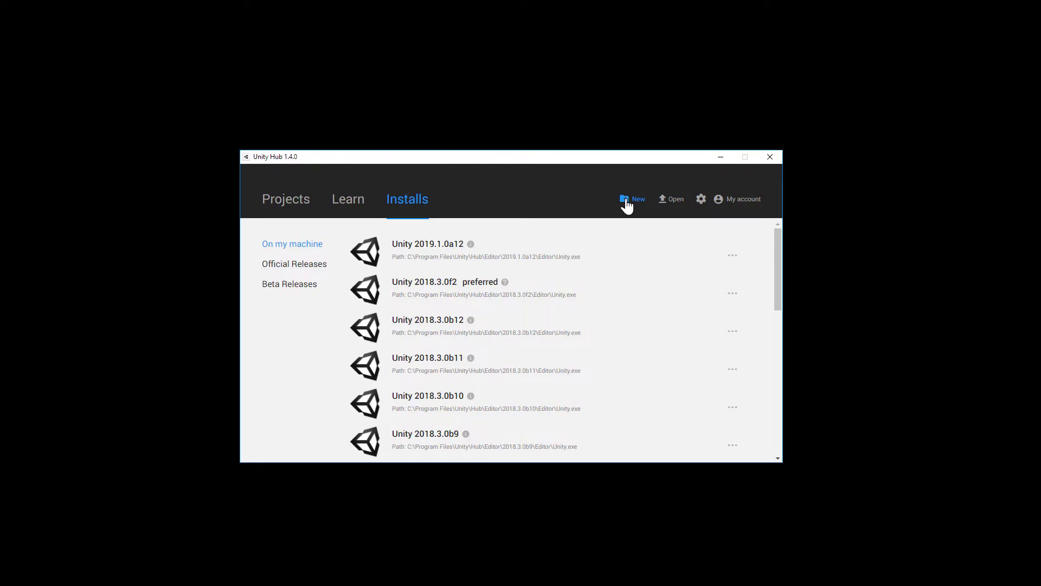
Create a new Unity 2018.3.0f2 project named VFXDemo with the High-Definition RP (Preview) template
click(626, 202)
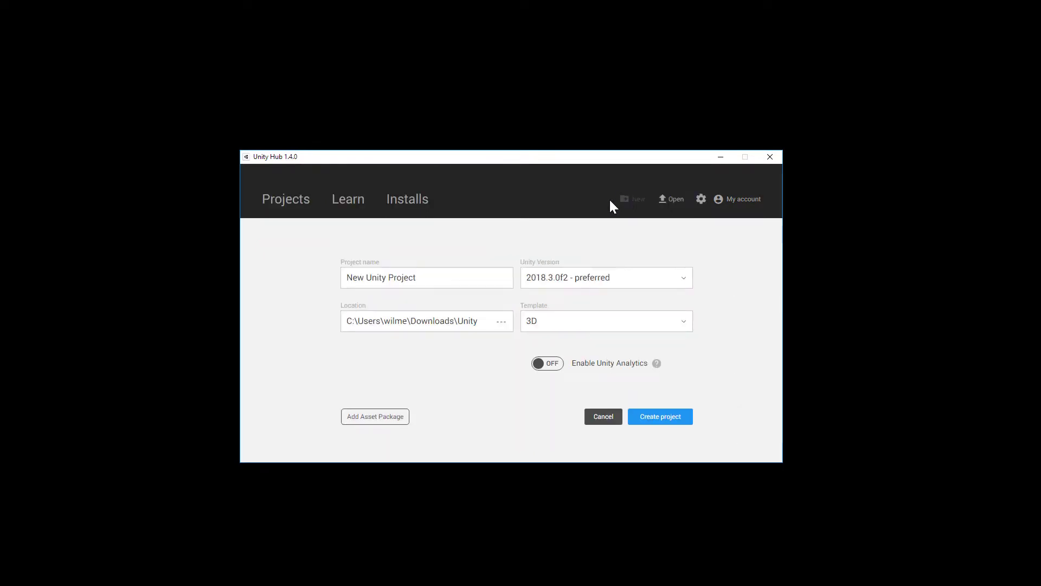
click(604, 325)
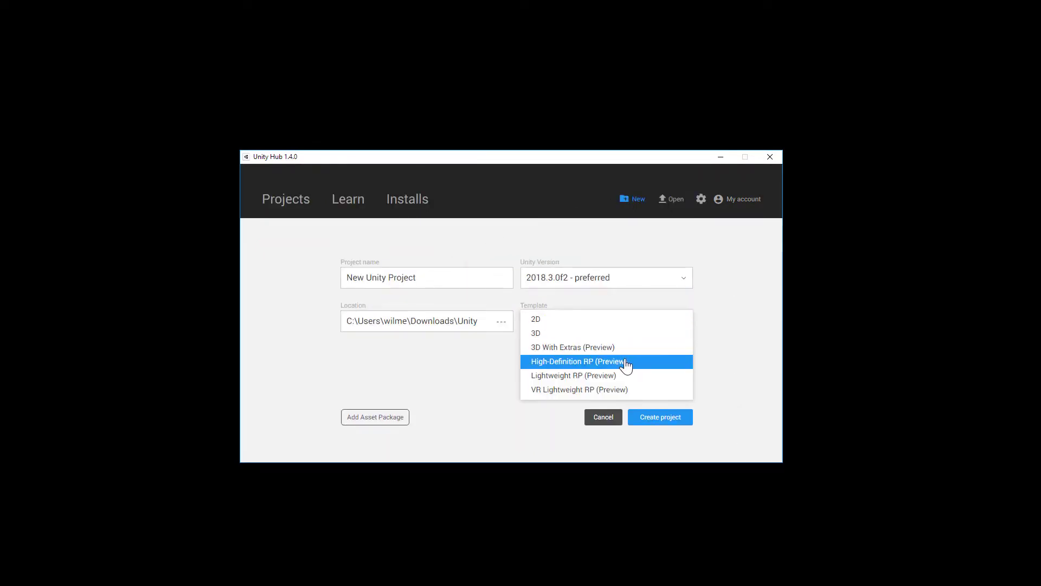
click(626, 362)
drag(451, 282, 318, 278)
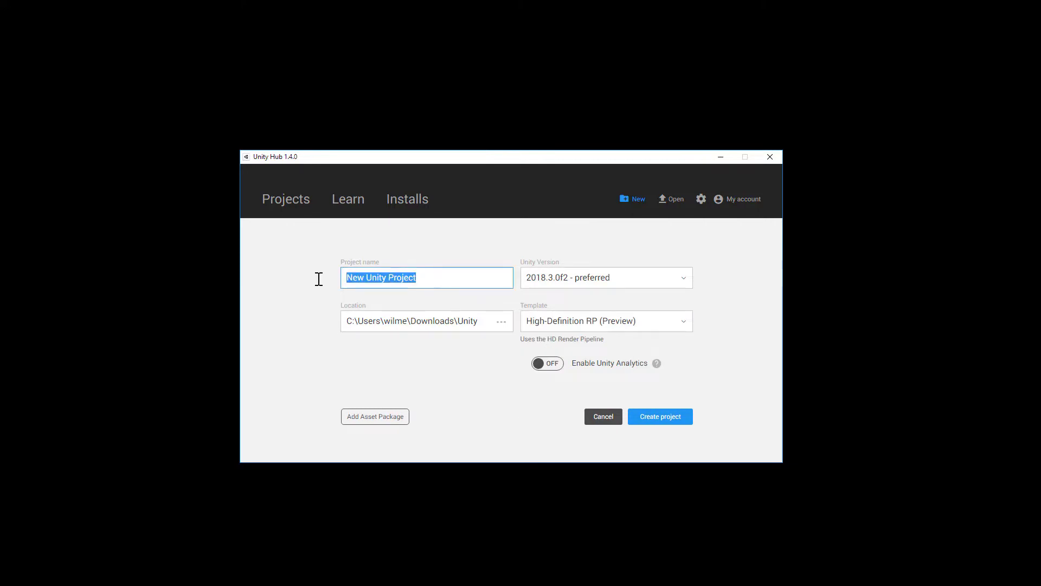
text(VFXDemo)
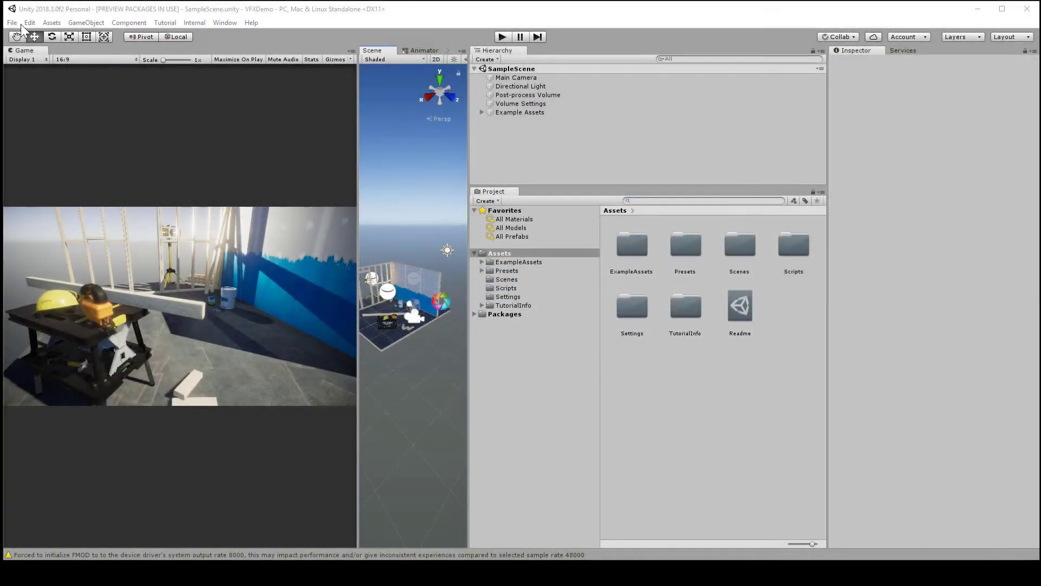
Create a new untitled scene to replace the open SampleScene
click(11, 23)
click(27, 34)
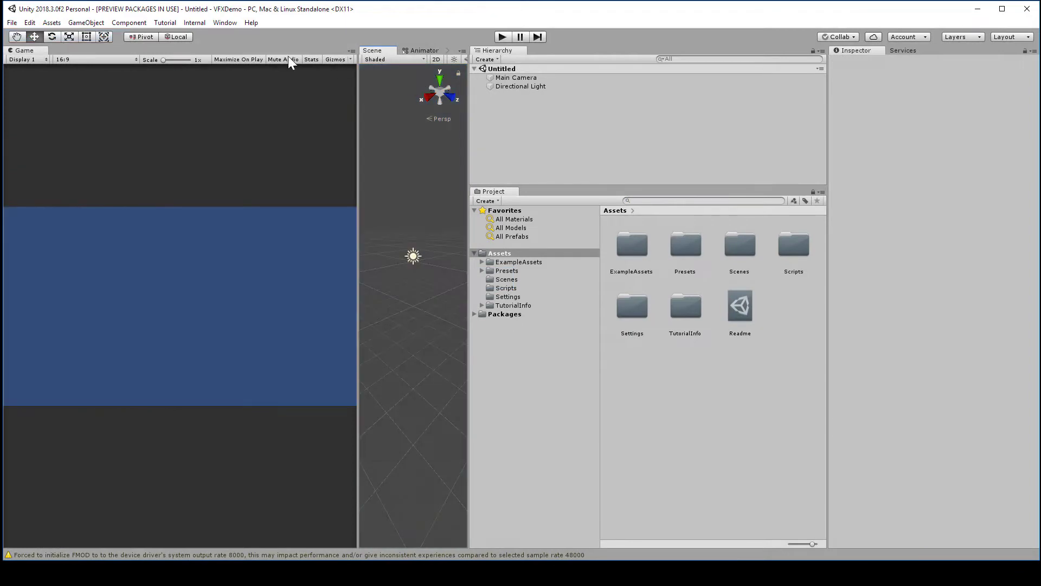
Install the Visual Effect Graph 4.8.0-preview package and expand its folder among the project's packages
click(226, 25)
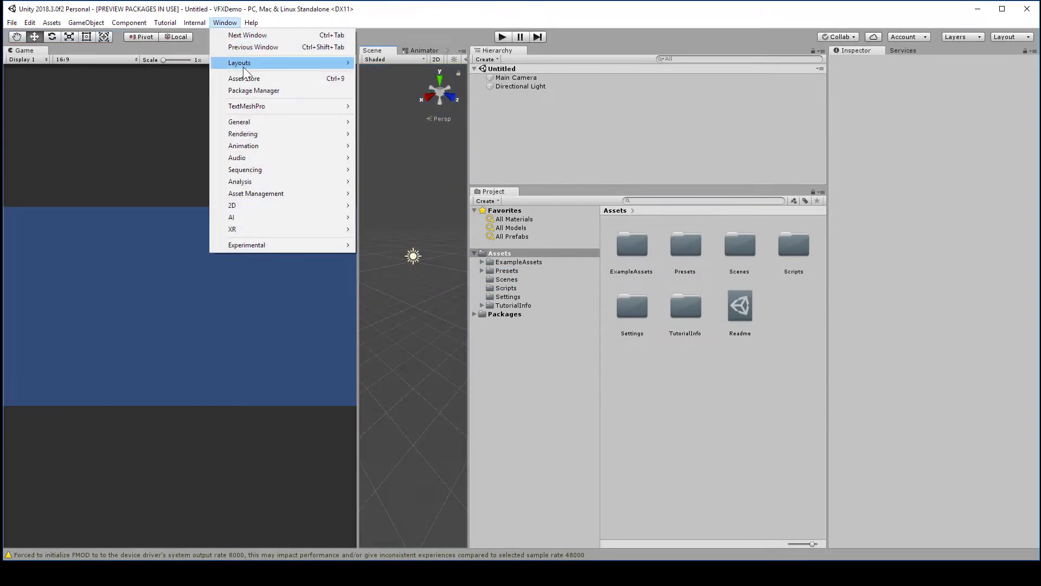
click(255, 91)
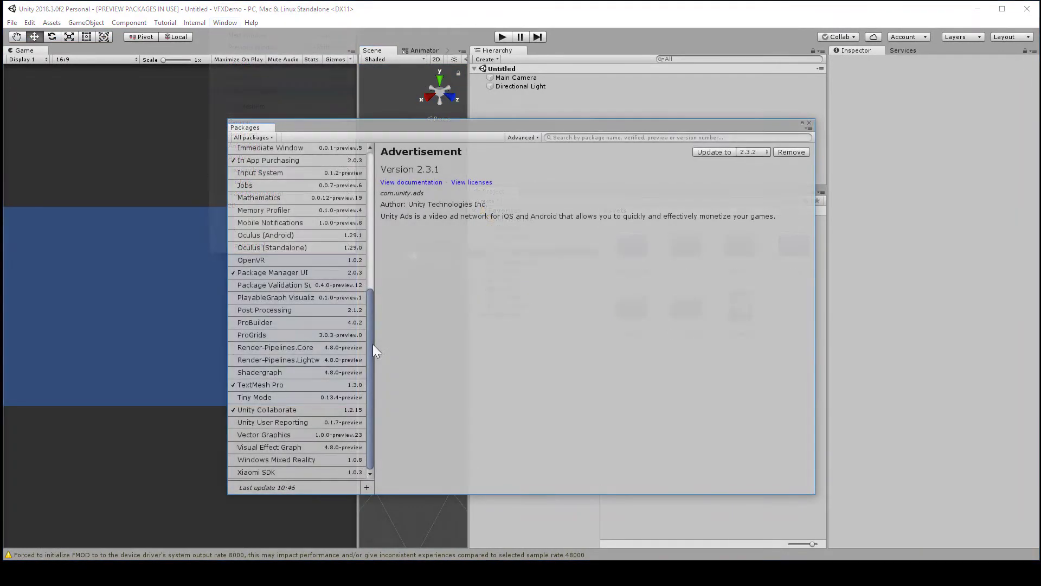
click(311, 448)
click(762, 152)
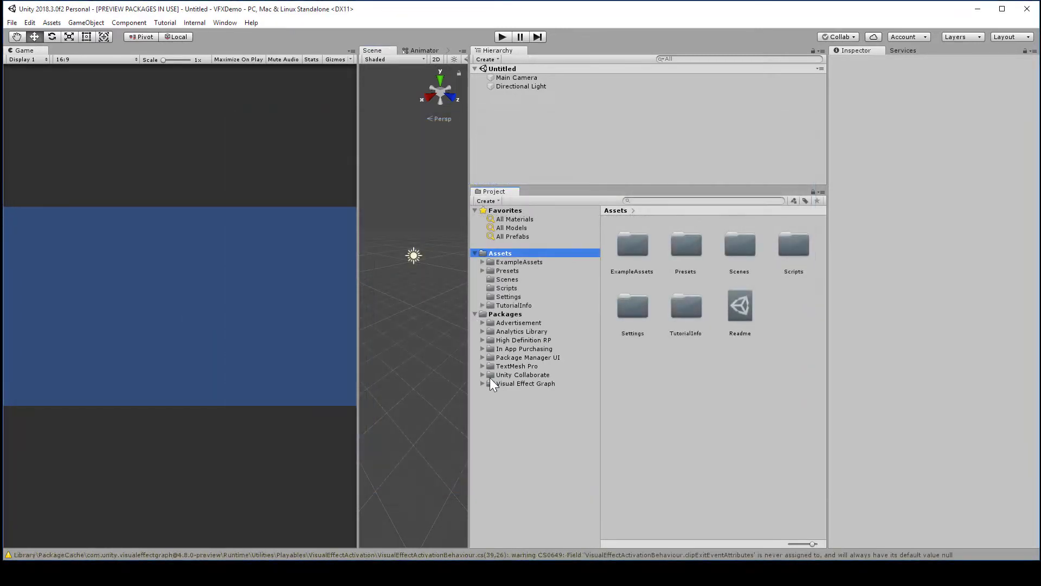
click(482, 384)
click(499, 382)
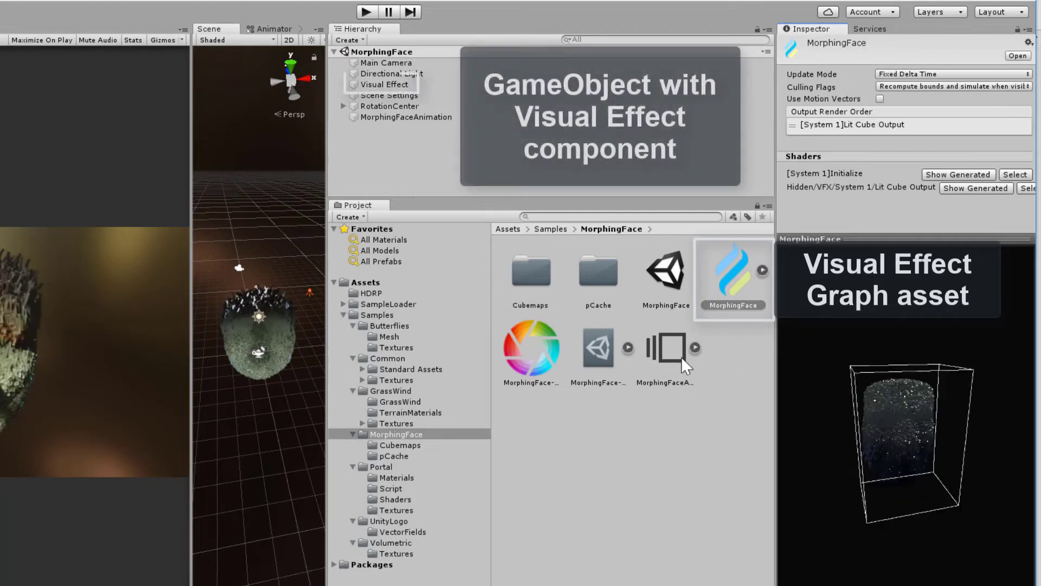
Select the MorphingFace Visual Effect Graph asset in the sample project
click(731, 303)
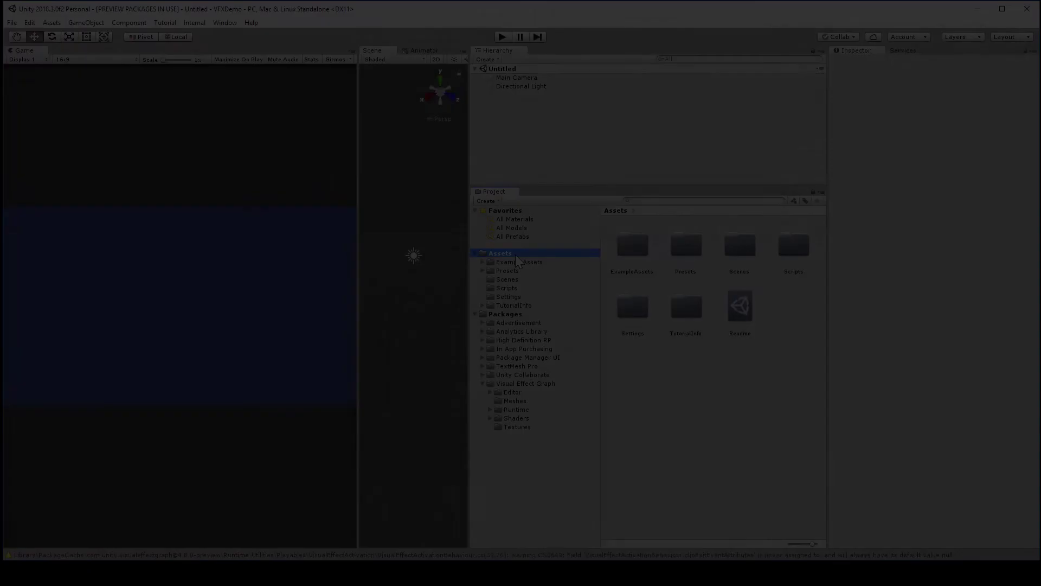
Create a folder named VFXGraphDemo inside the project's Assets folder
right_click(517, 255)
mouse_move(654, 258)
click(727, 190)
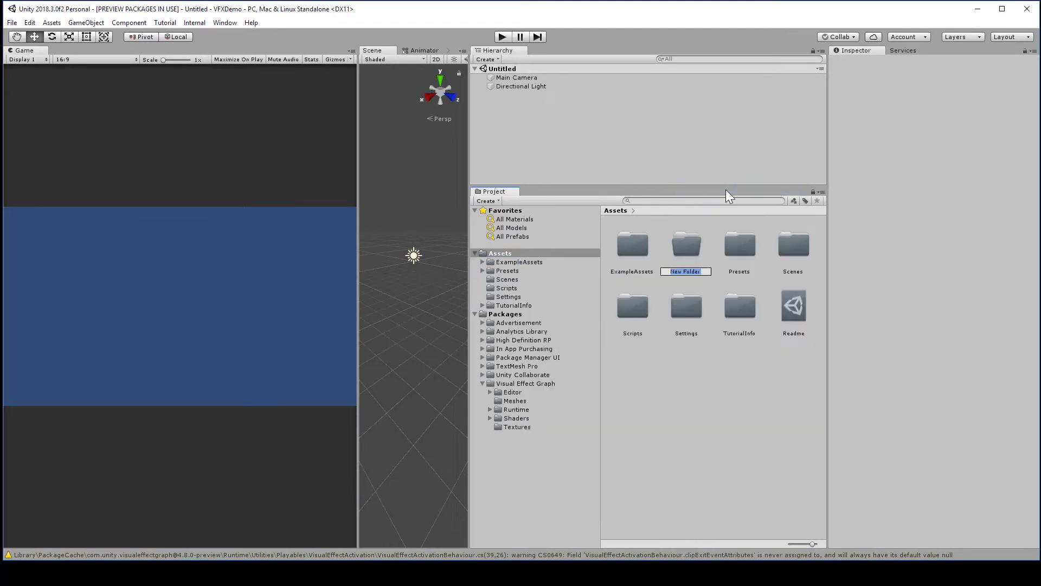
text(VFXGraphDemo)
key(Return)
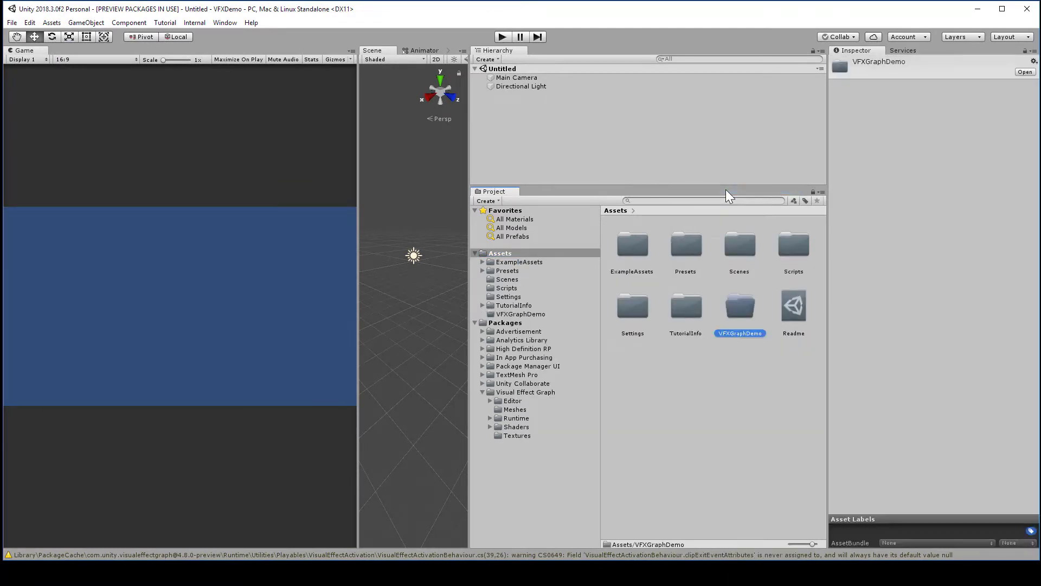
Create a Visual Effect Graph asset named VFXGraph in the VFXGraphDemo folder
click(537, 315)
right_click(534, 313)
mouse_move(588, 318)
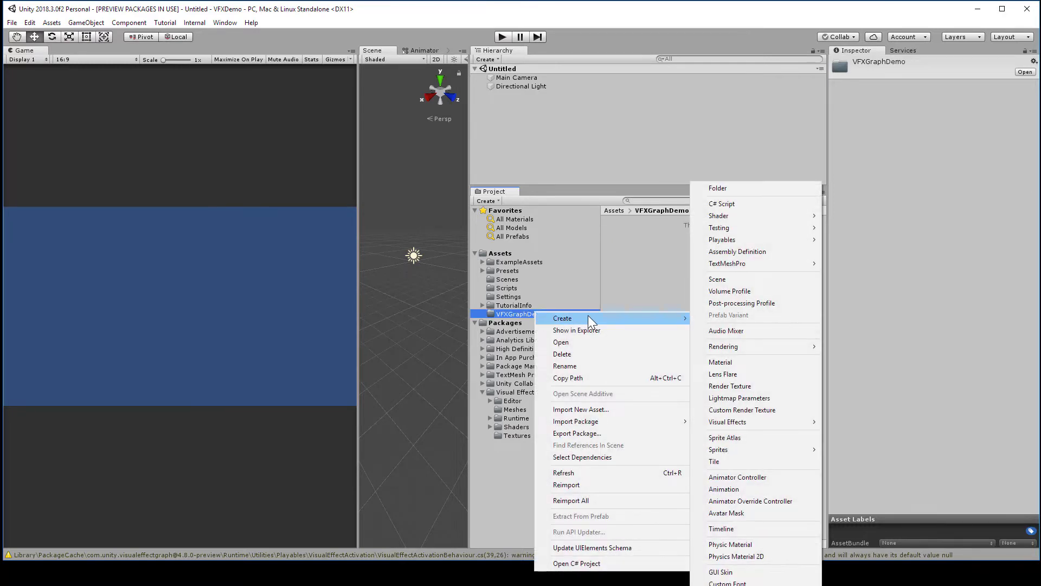
mouse_move(789, 419)
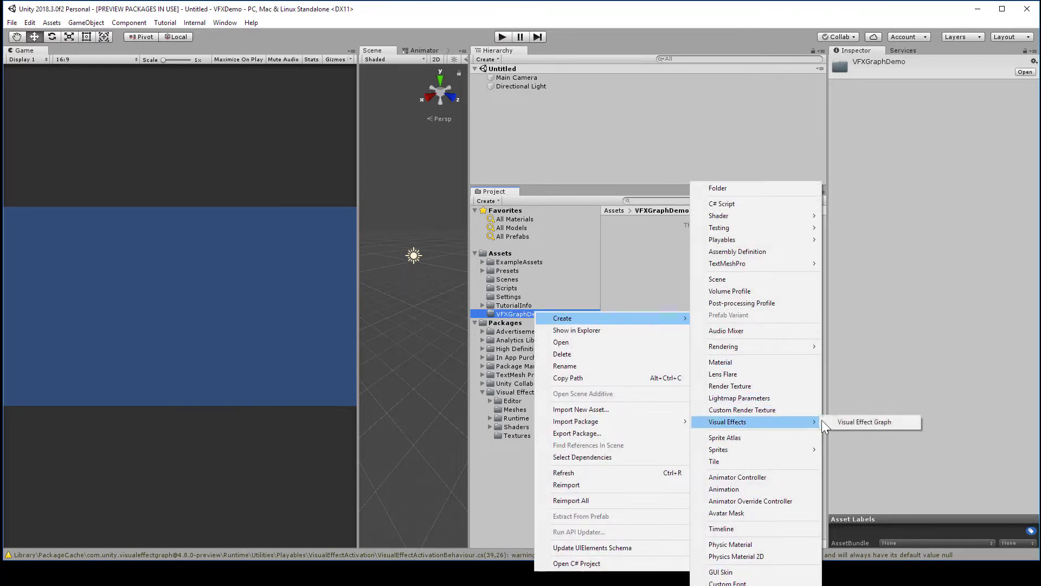
click(845, 419)
text(VFXGrap)
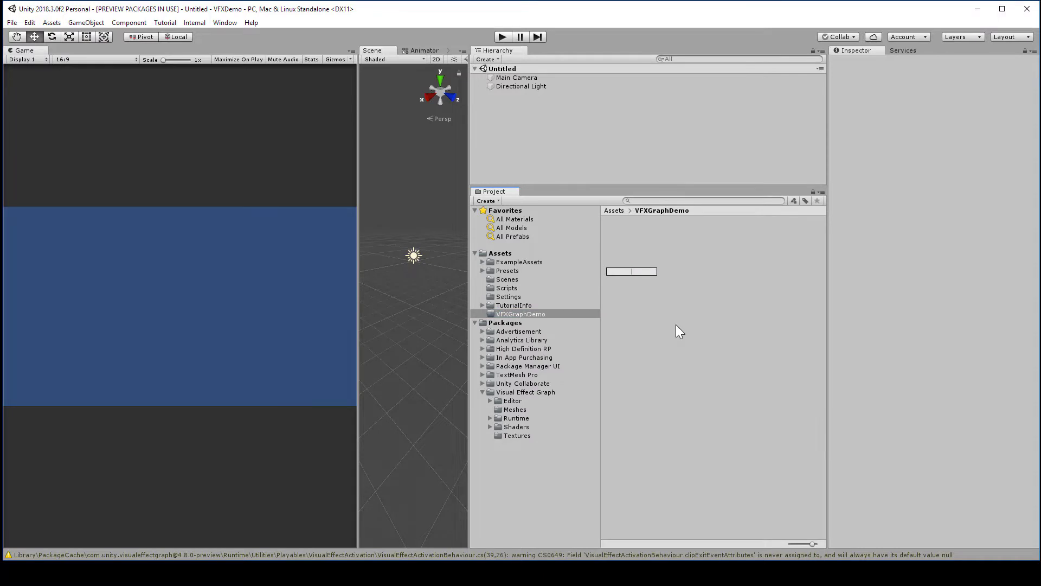
text(h)
key(Return)
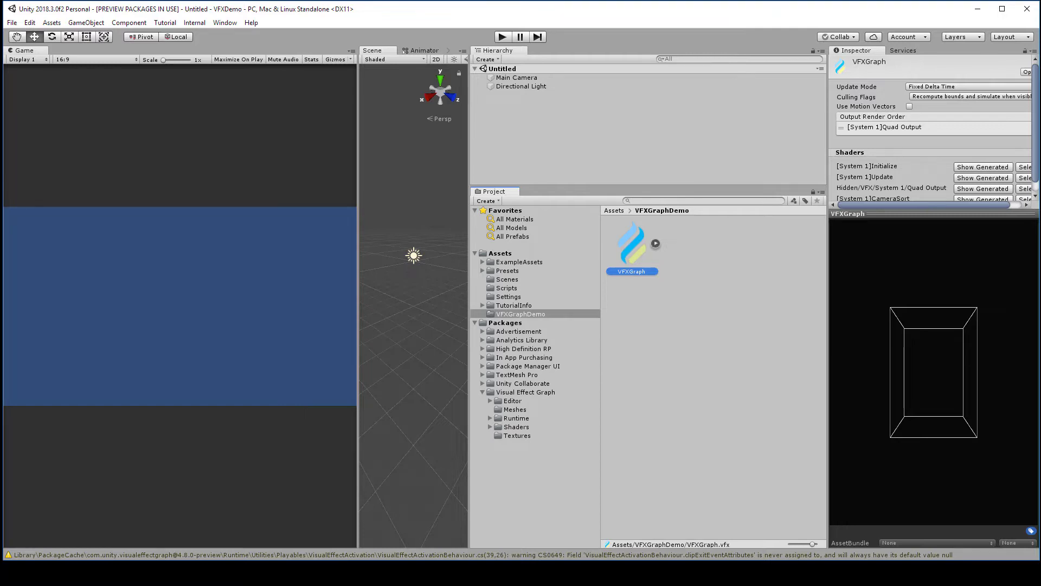
Add a Visual Effect object to the scene and assign the VFXGraph asset as its Asset Template
click(545, 112)
right_click(546, 111)
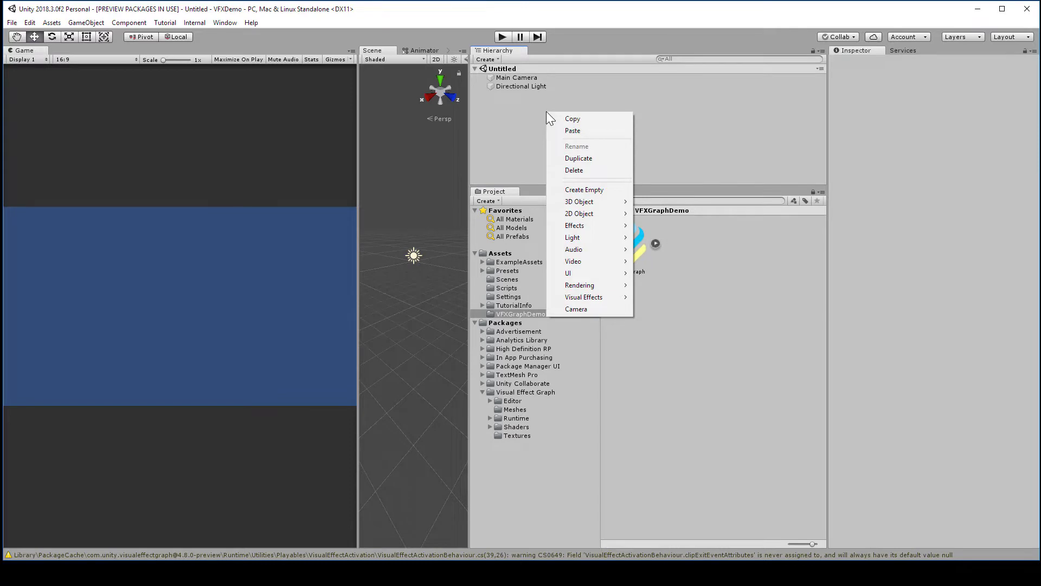
mouse_move(596, 298)
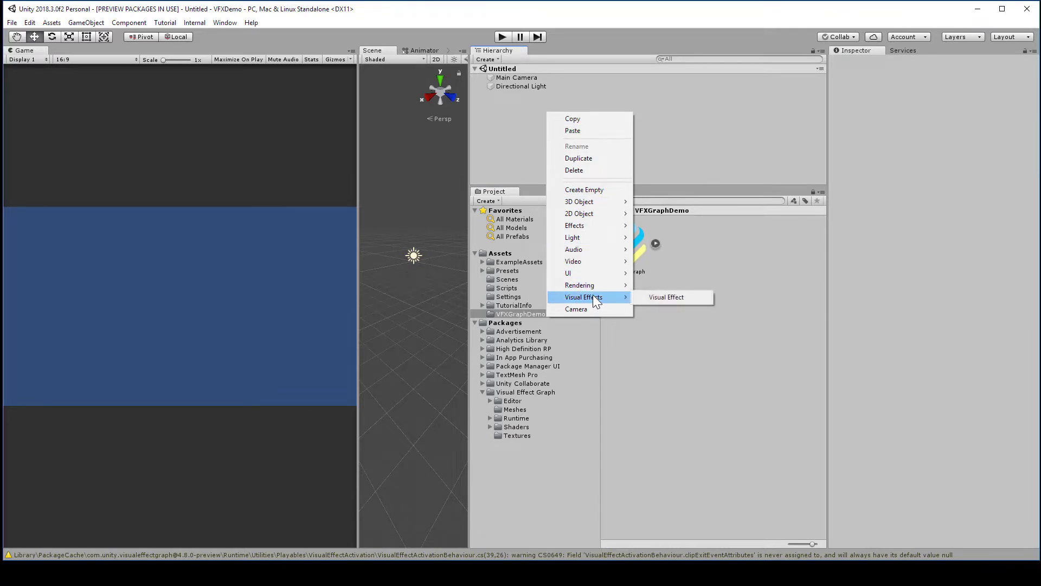
click(646, 296)
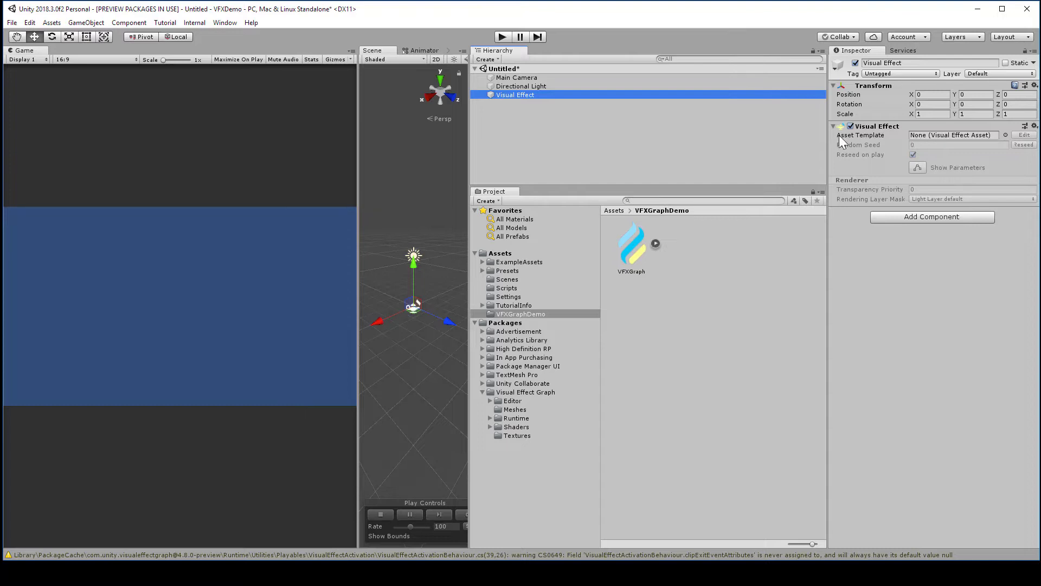
drag(636, 254, 938, 135)
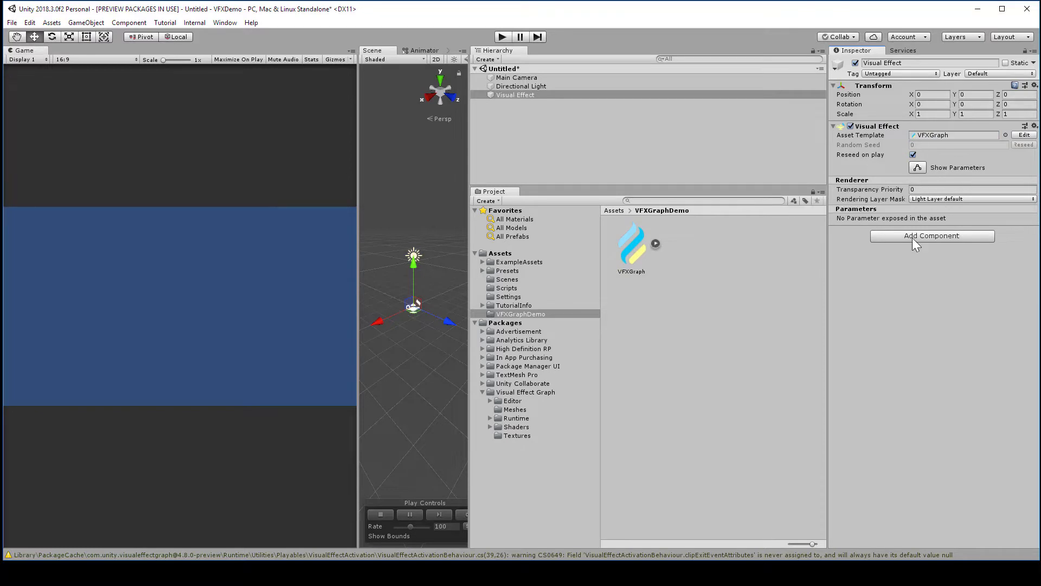
Delete the Visual Effect object from the scene hierarchy
right_click(531, 94)
click(584, 151)
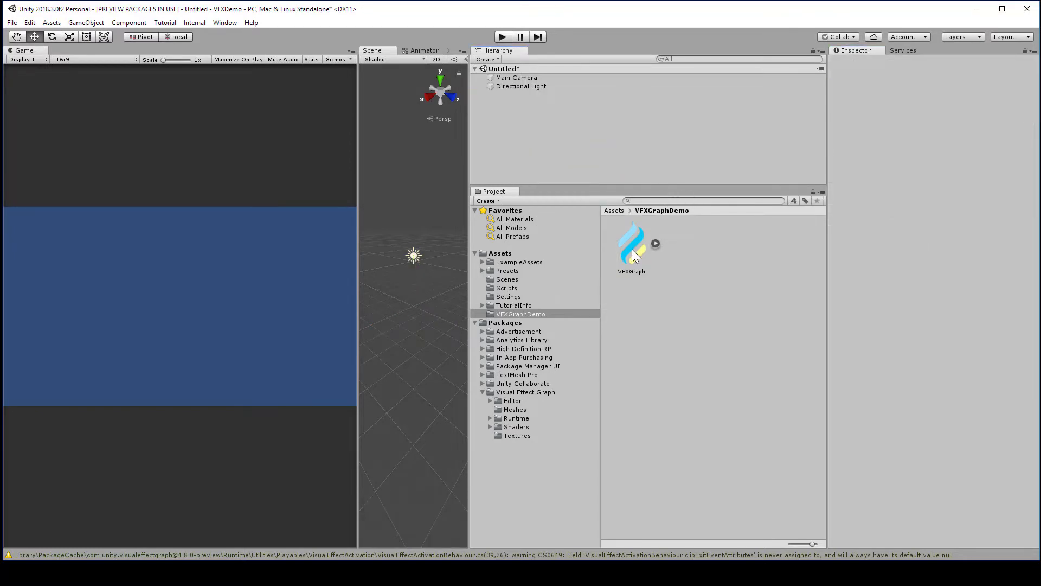
Add the VFXGraph asset directly to the scene hierarchy as an object and widen the Scene view
drag(633, 251, 545, 144)
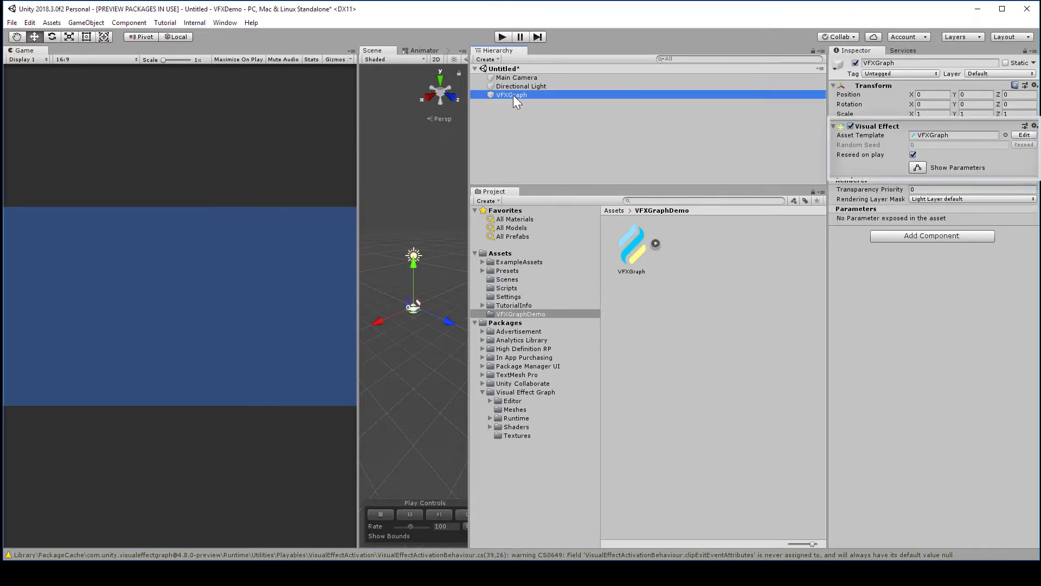
click(933, 135)
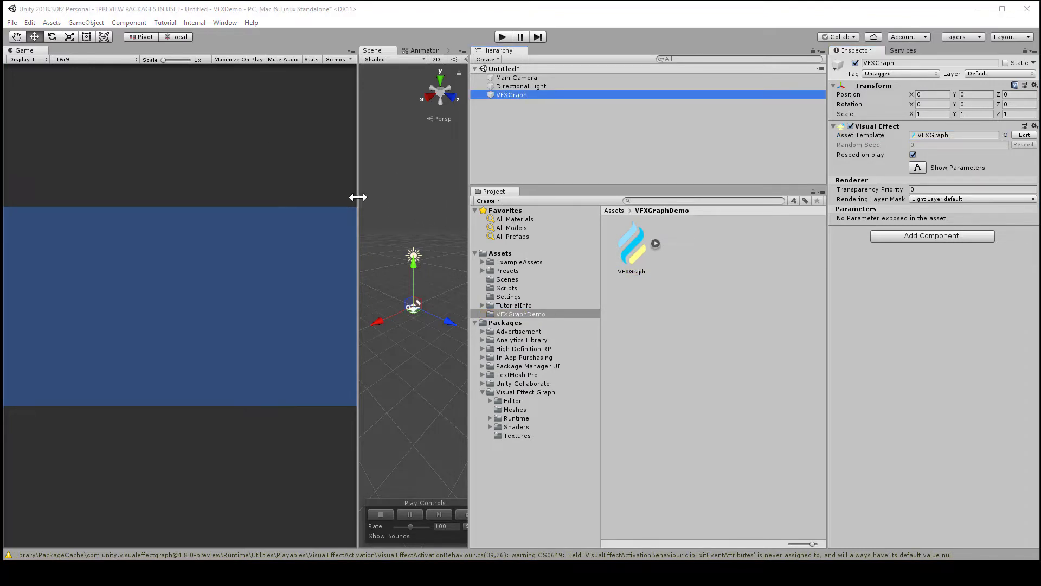
drag(357, 195, 109, 195)
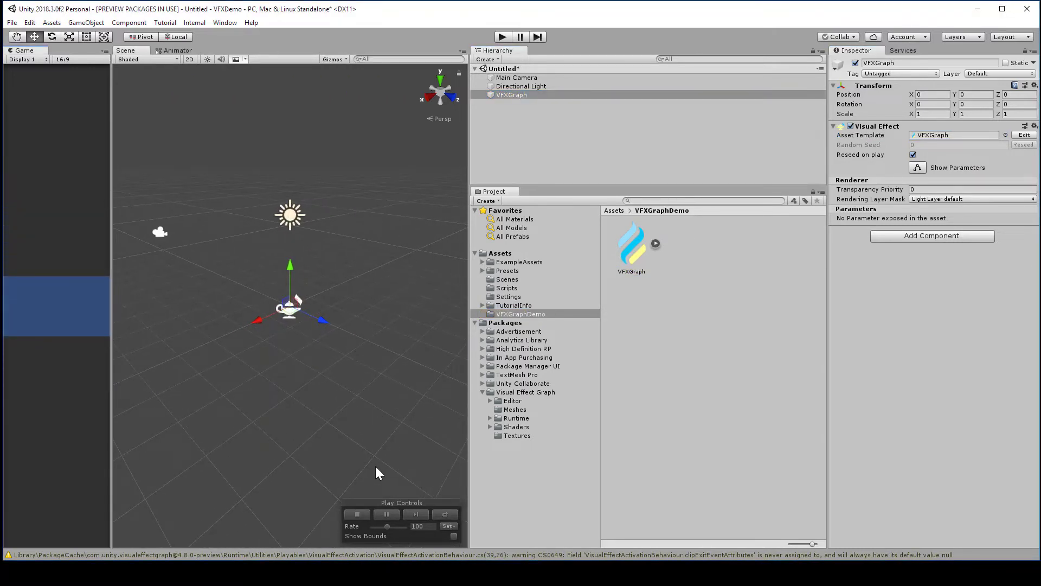
Open the VFXGraph asset in the Visual Effect Graph window
click(637, 256)
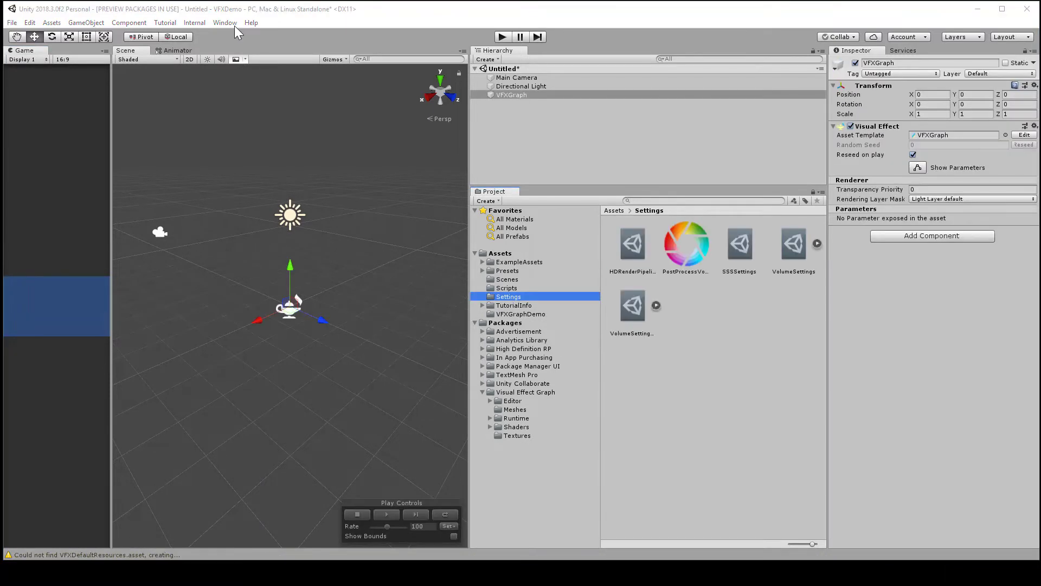
click(224, 23)
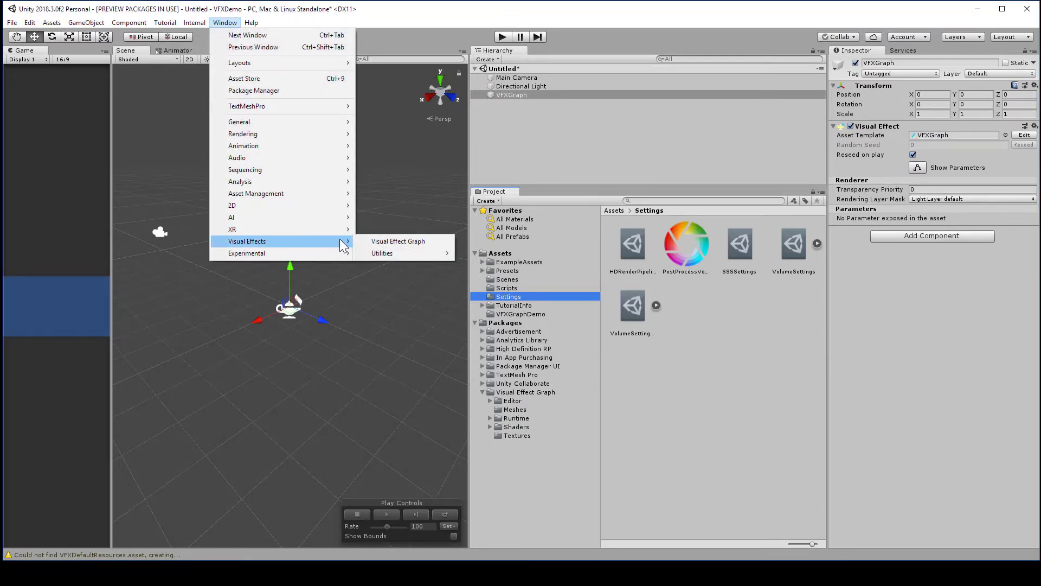
click(367, 239)
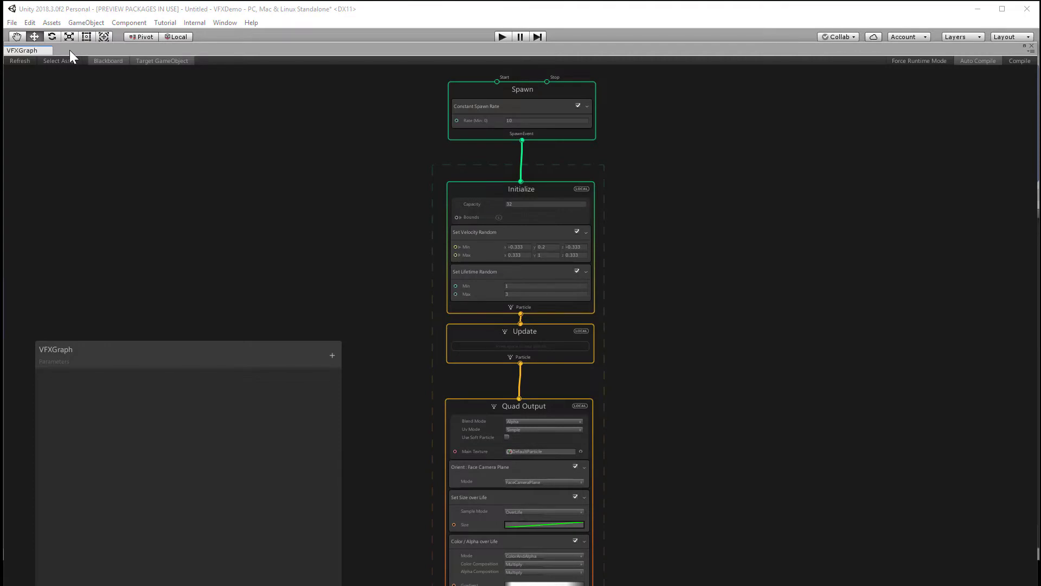
Dock the VFXGraph window above the Scene view, maximize it, and restore it to its docked size
drag(73, 50, 157, 89)
right_click(146, 52)
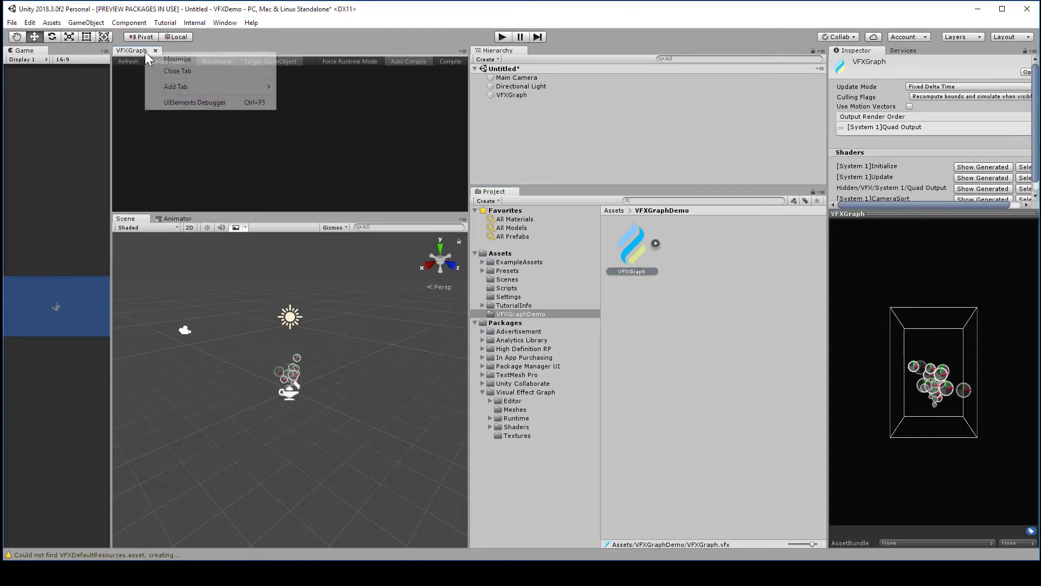
click(165, 57)
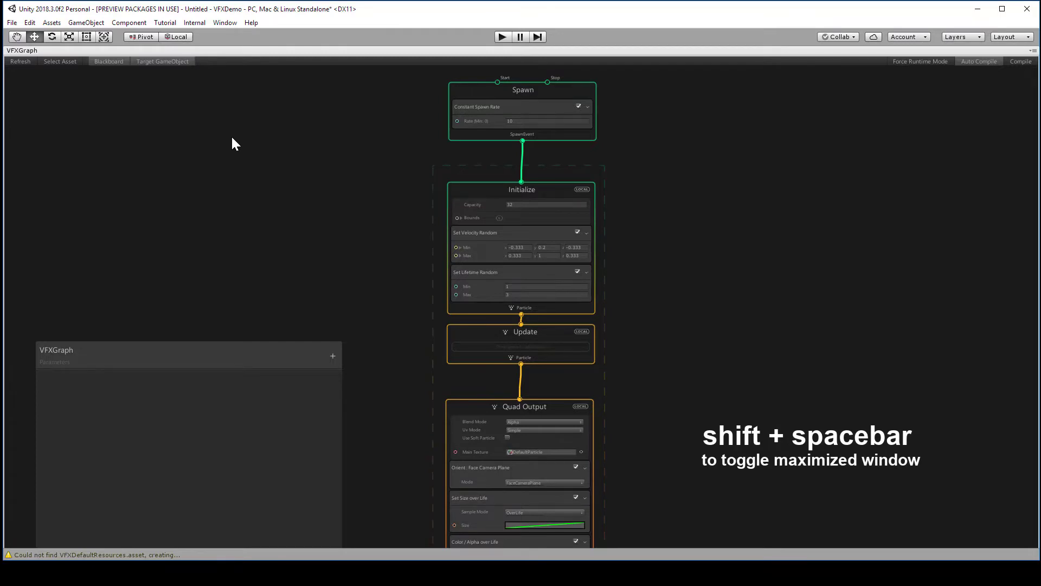
key(shift+space)
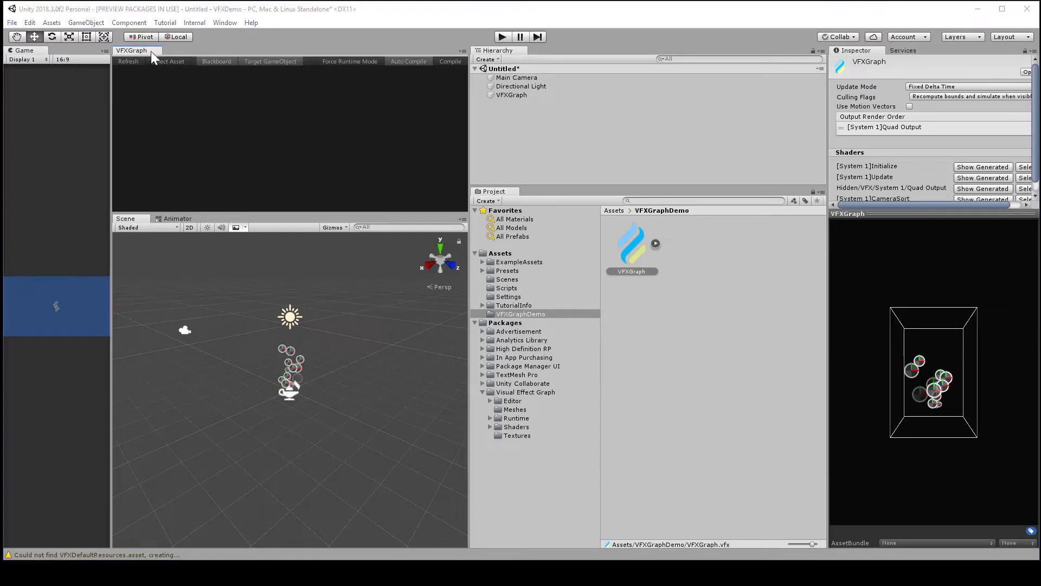
Undock the VFXGraph window as a floating window, enlarge it and maximize it to fill the whole screen
drag(134, 51, 356, 188)
drag(804, 484, 941, 584)
drag(580, 67, 570, 20)
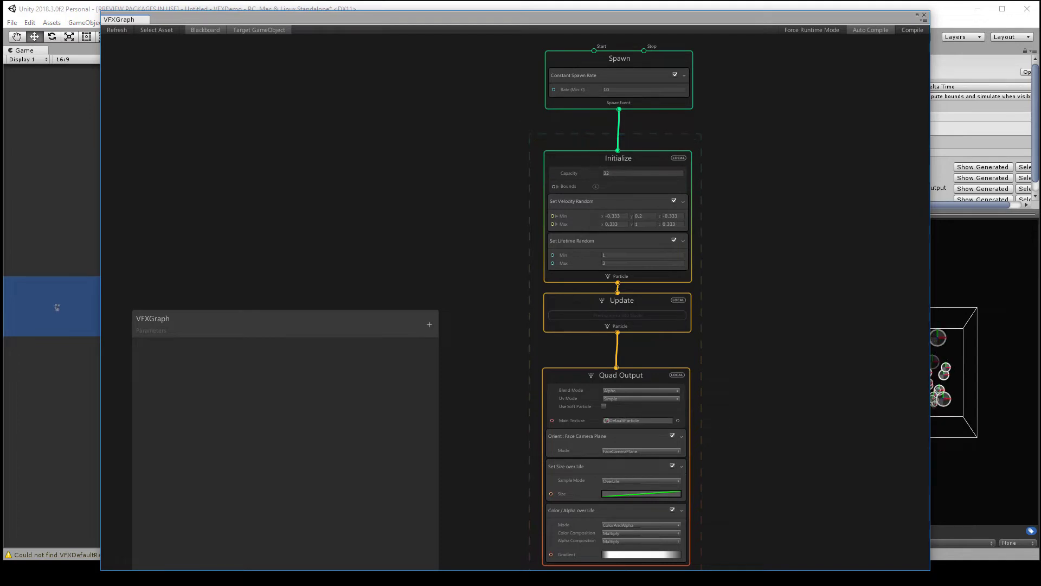
click(940, 27)
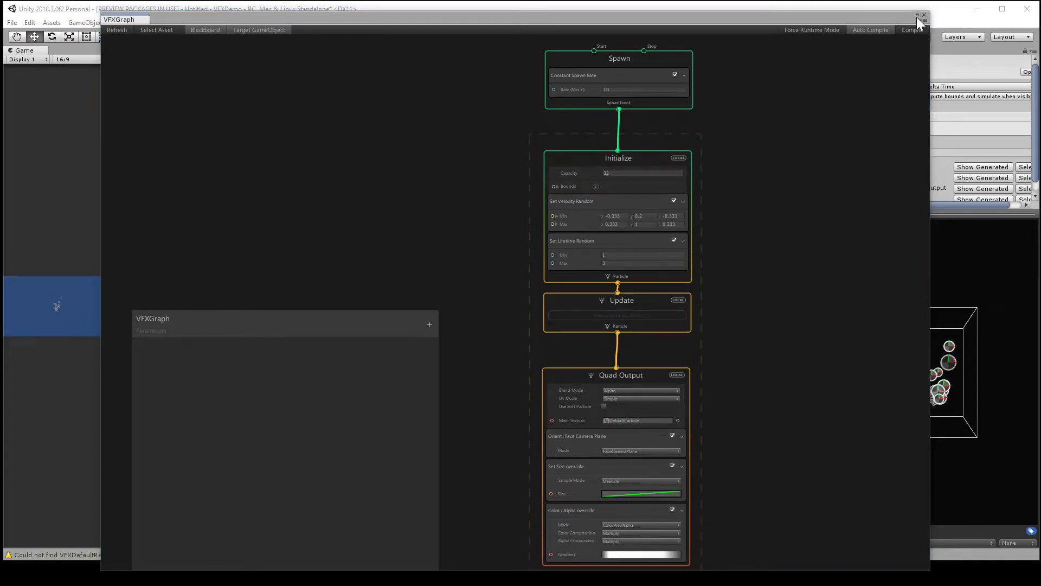
click(917, 16)
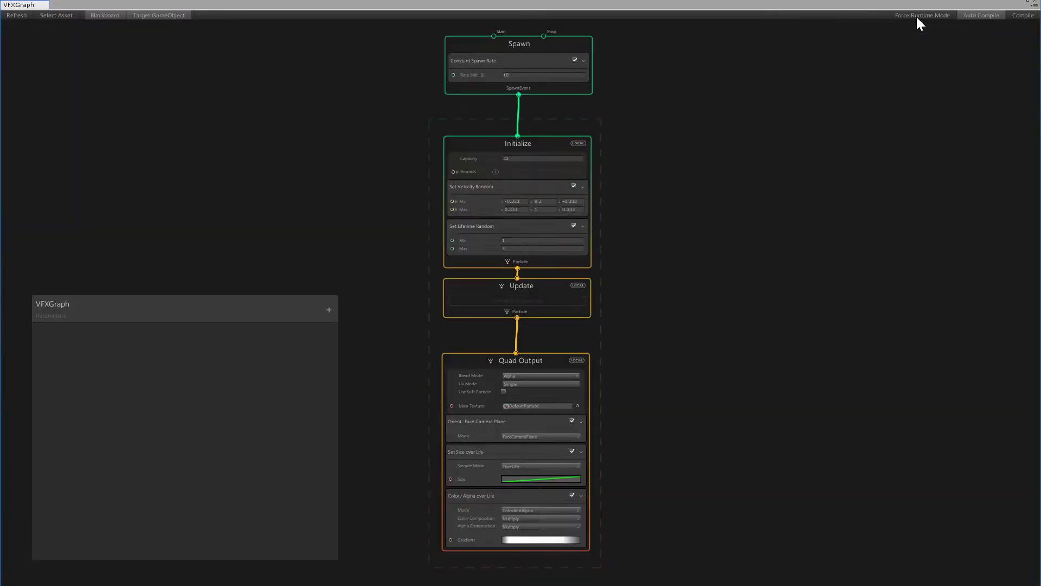
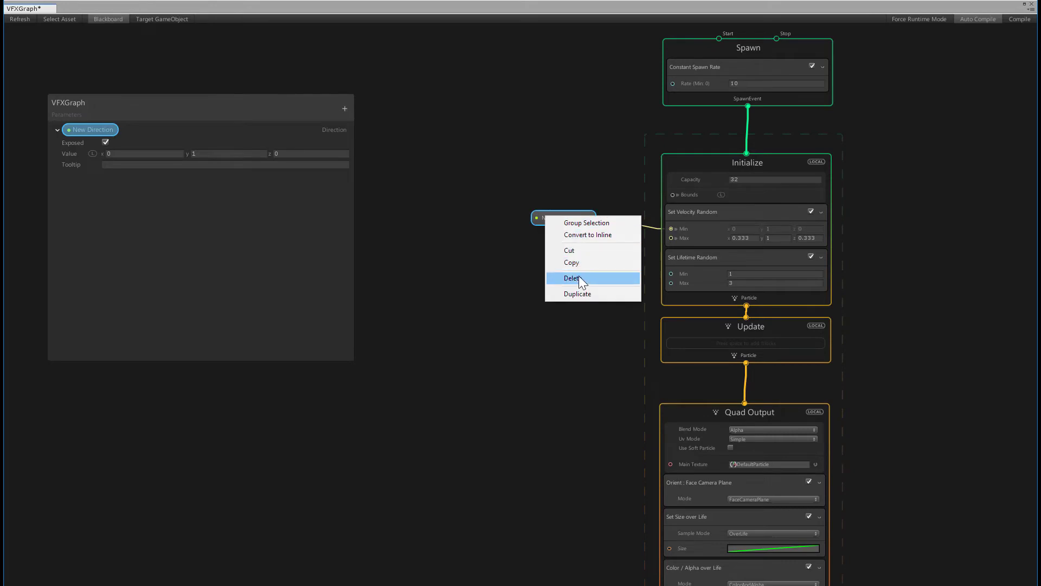
Delete the New Direction parameter node from the graph and hide the Blackboard
click(570, 277)
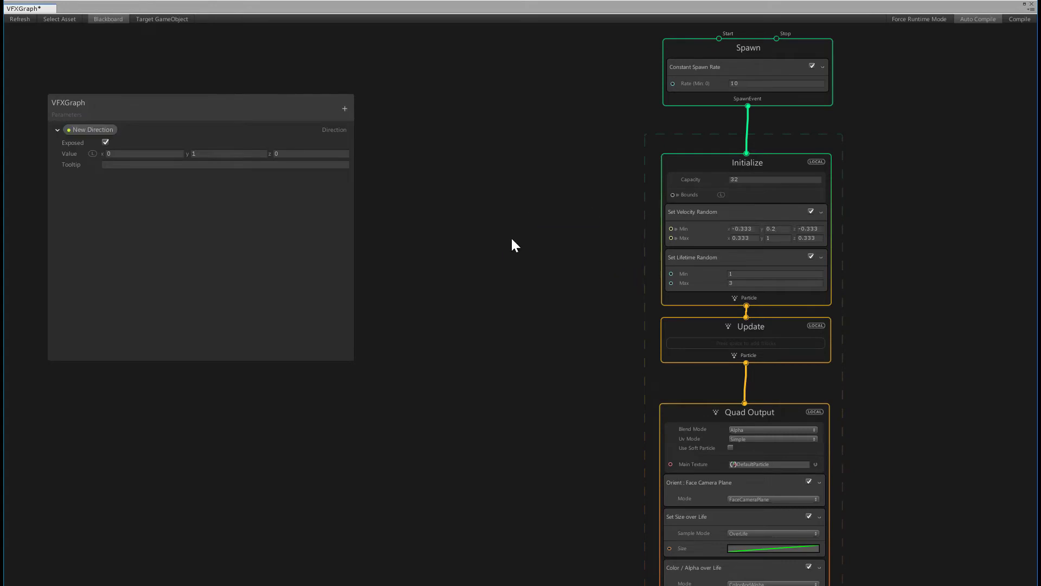
click(108, 21)
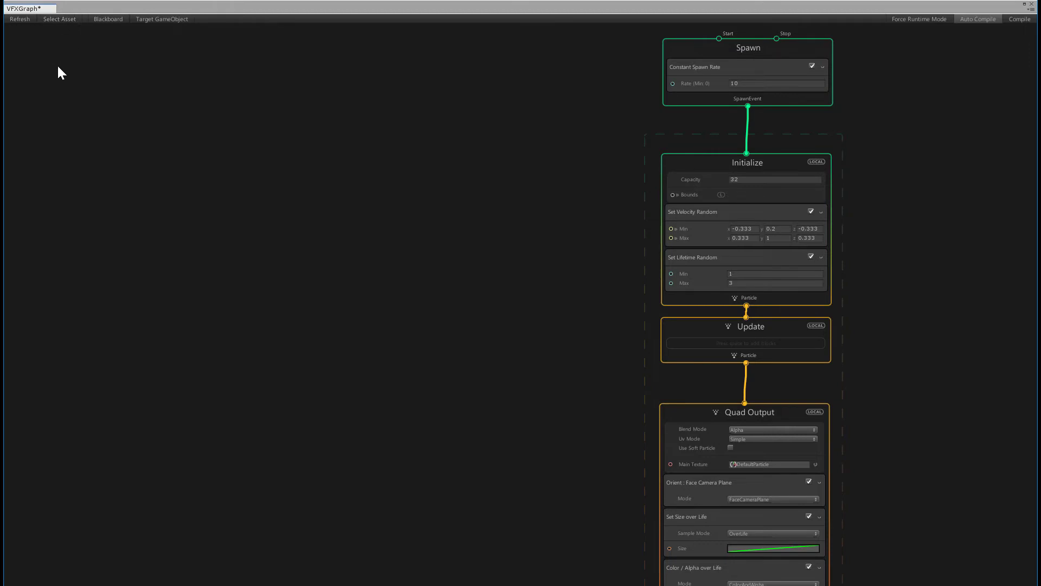
Show the Target GameObject controls for the visual effect and hide them again
click(177, 19)
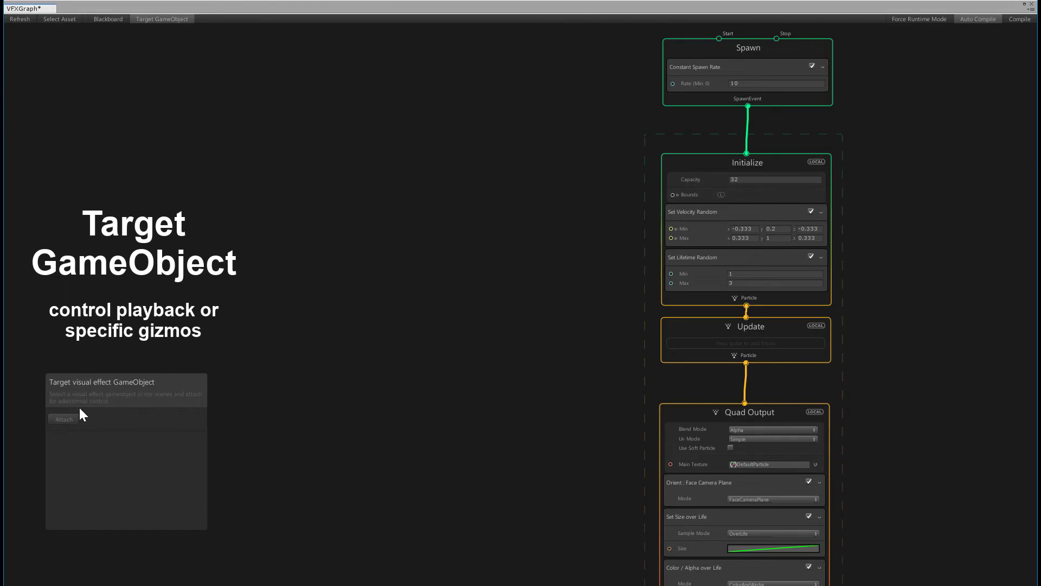
click(157, 19)
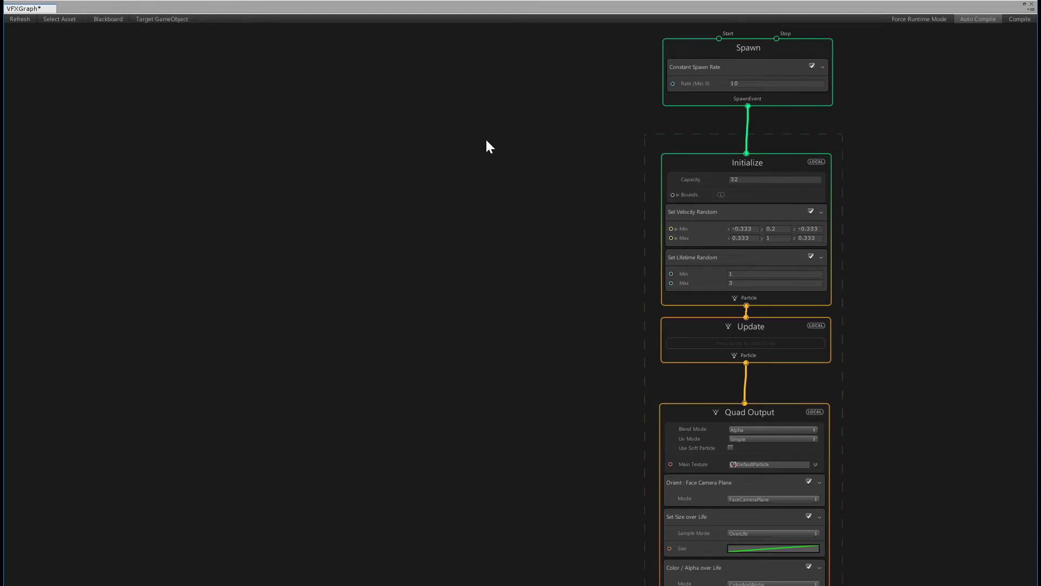
Turn off Auto Compile for the graph and compile it manually
middle_drag(539, 155, 401, 180)
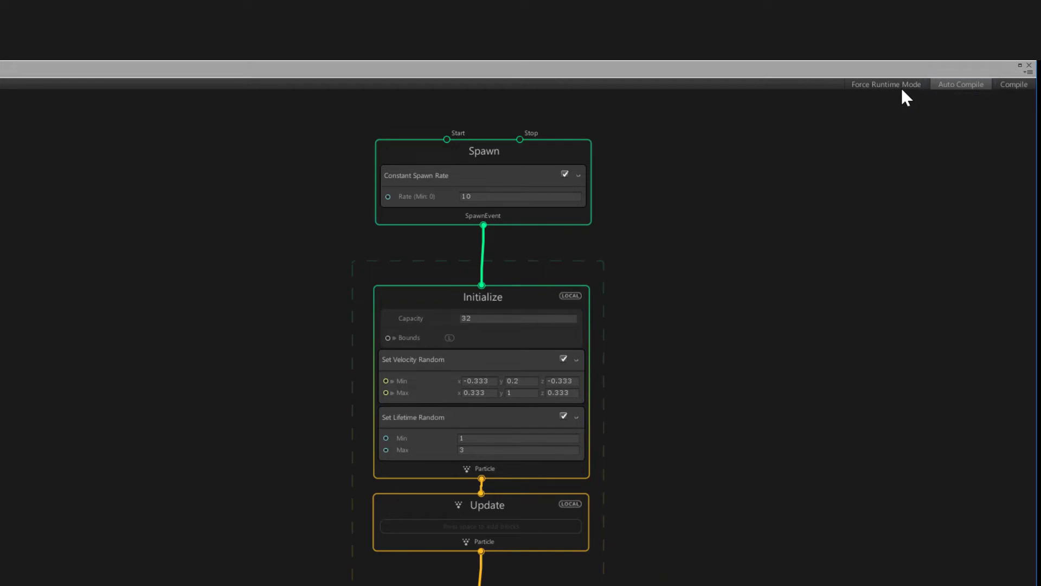
click(953, 85)
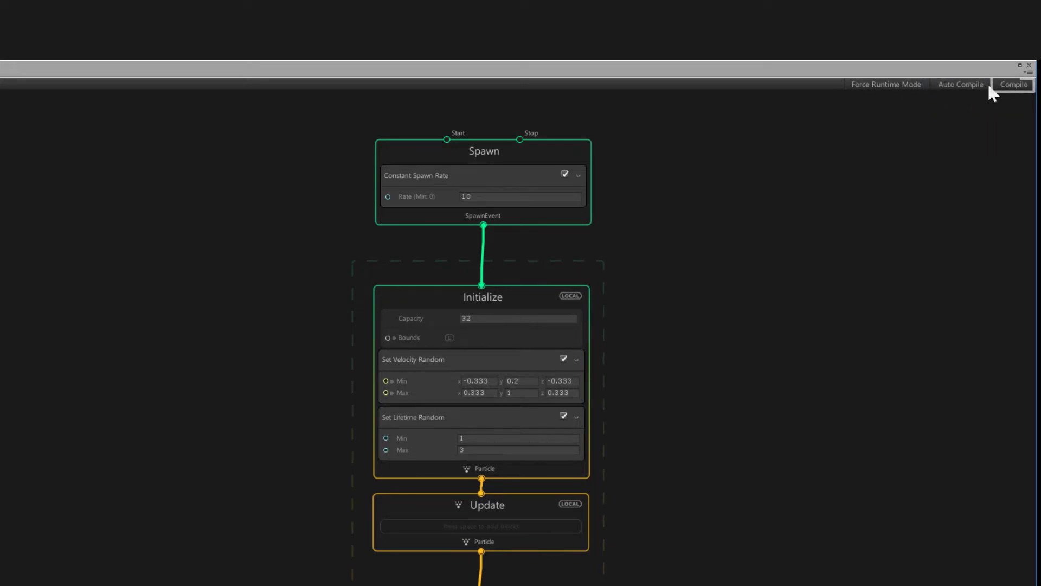
click(1015, 87)
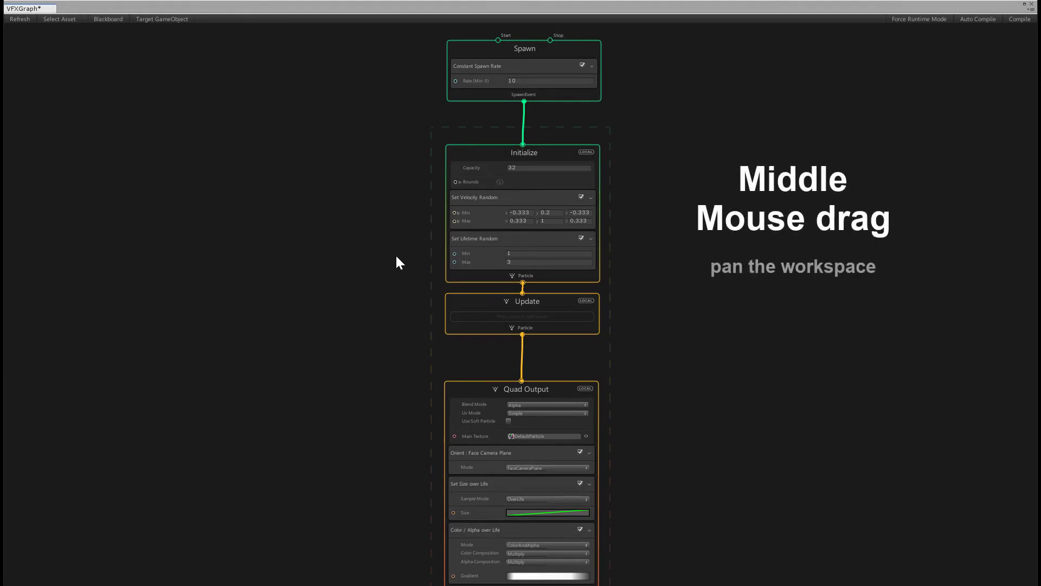
Pan the graph workspace and zoom in and out around the contexts
middle_drag(392, 252, 441, 275)
scroll(434, 297, up, 7)
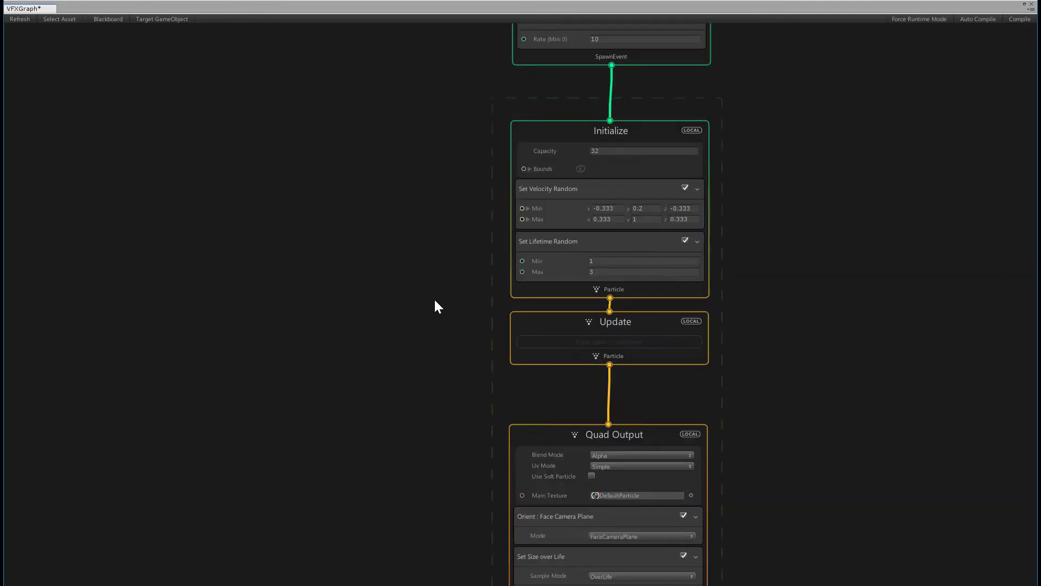
scroll(436, 303, down, 8)
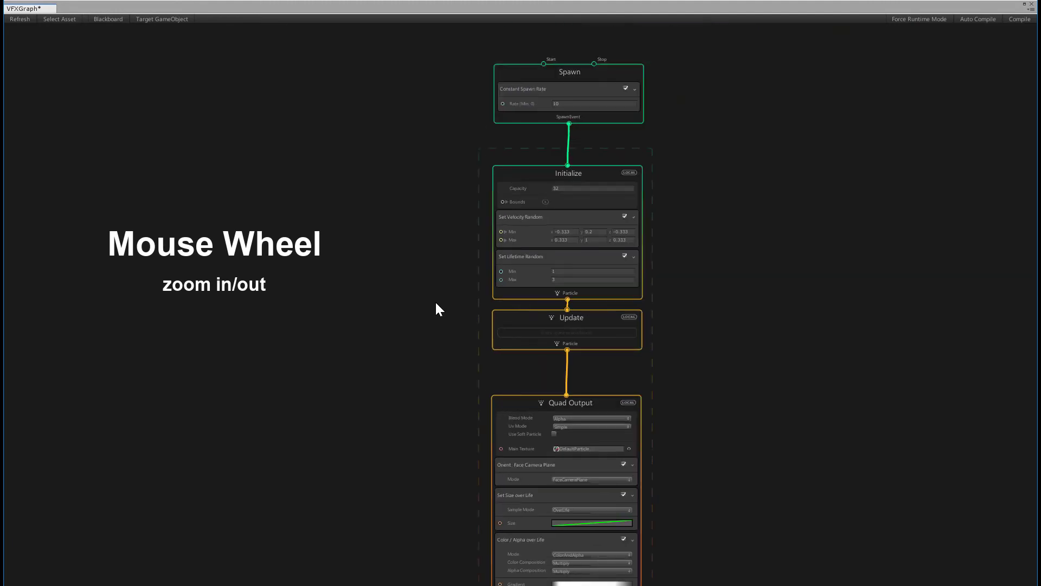
scroll(436, 303, up, 4)
scroll(436, 307, down, 2)
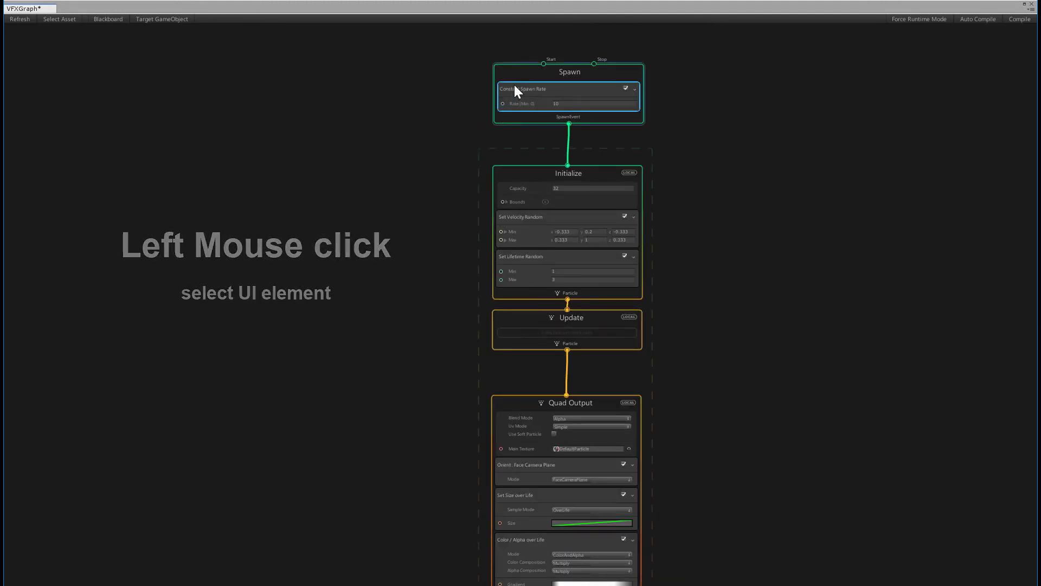
Select the Initialize context, box-select Initialize together with Update, and clear the selection
click(522, 174)
click(392, 173)
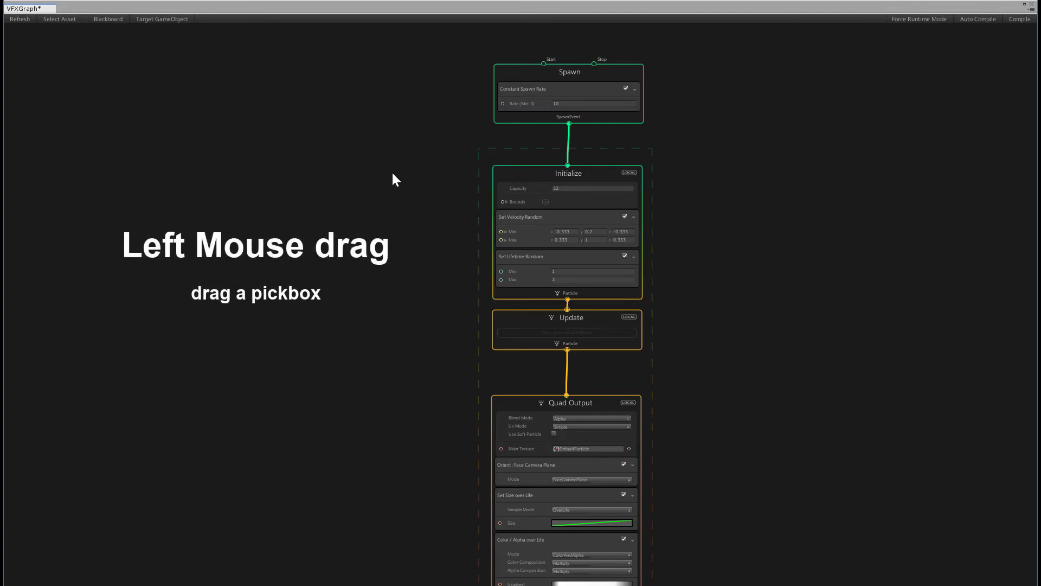
drag(514, 366, 552, 347)
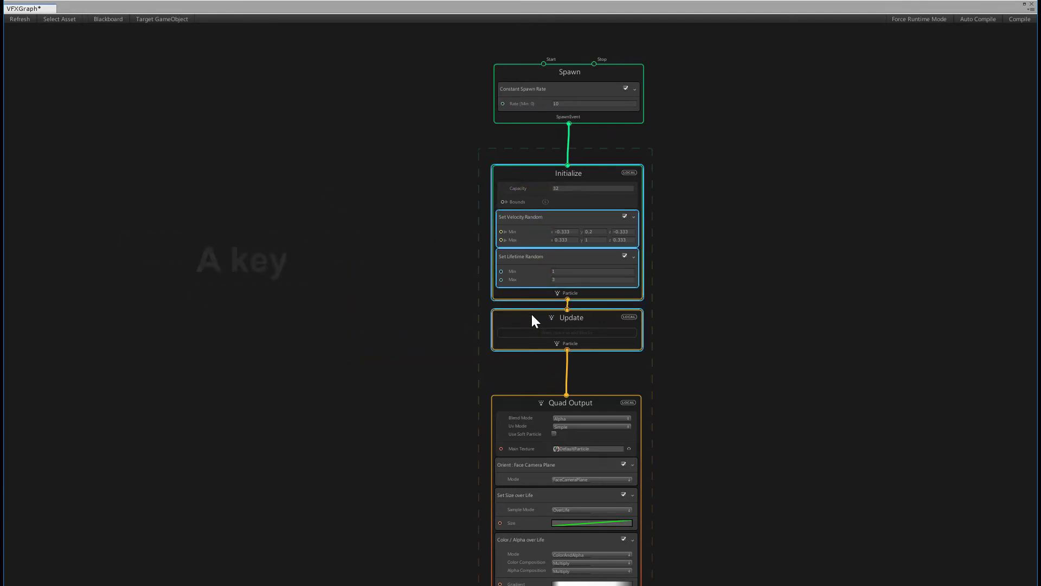
click(161, 171)
Frame the Initialize and Update contexts, the Spawn context, and the entire graph in the workspace
key(a)
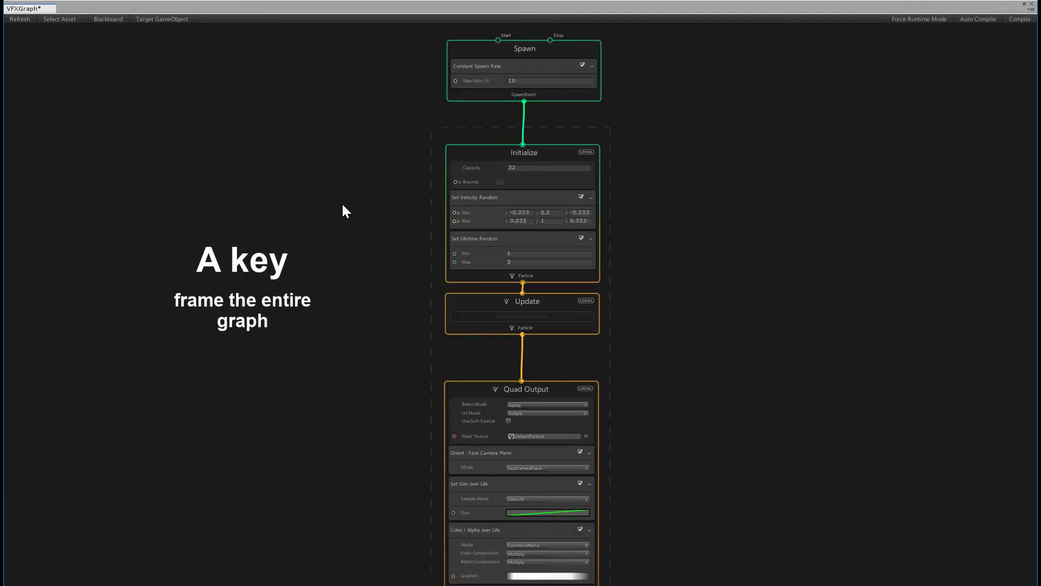
drag(350, 193, 498, 321)
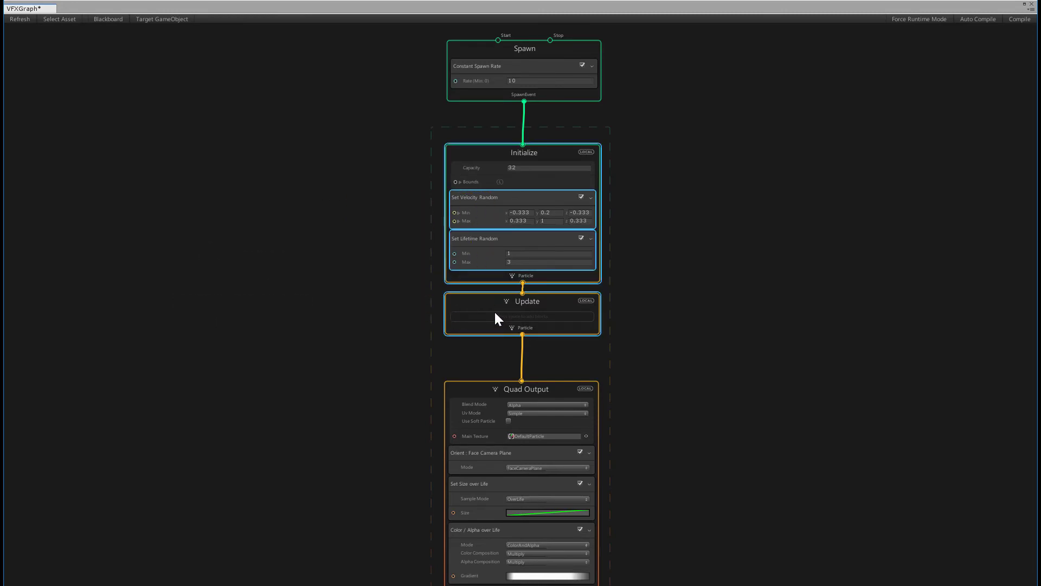
key(f)
click(512, 135)
key(f)
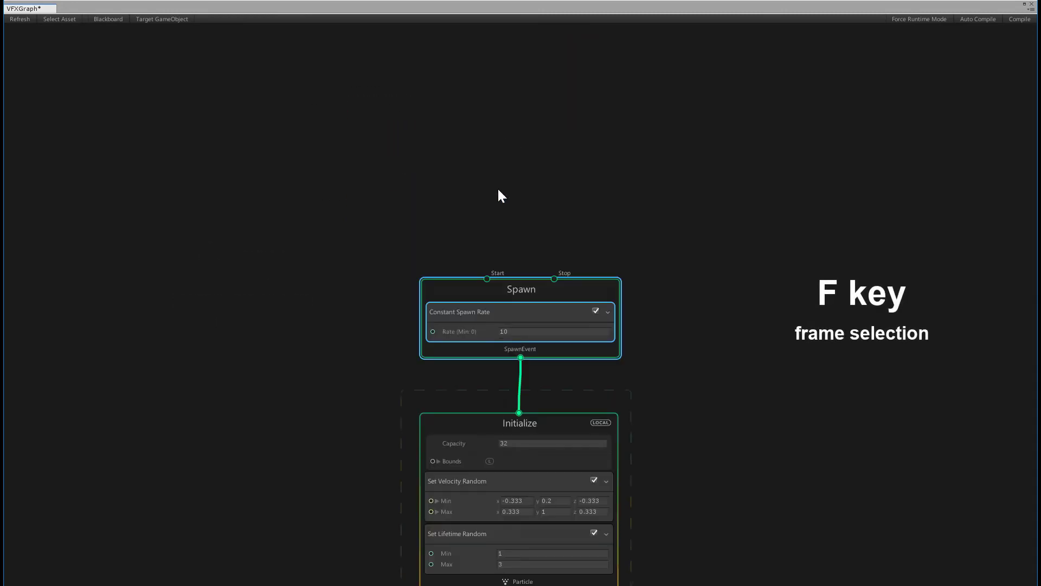
click(344, 187)
key(a)
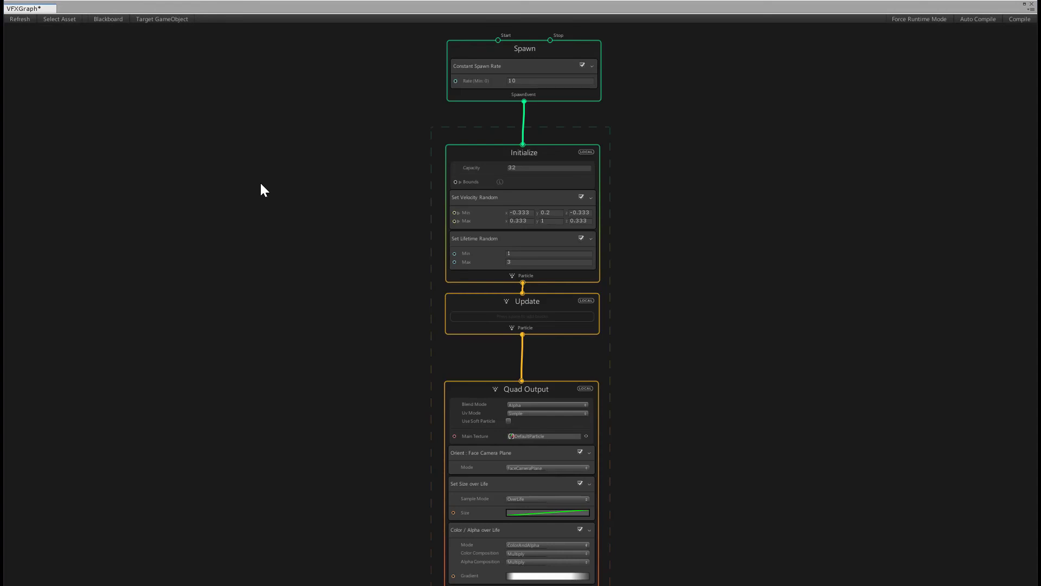
right_click(261, 183)
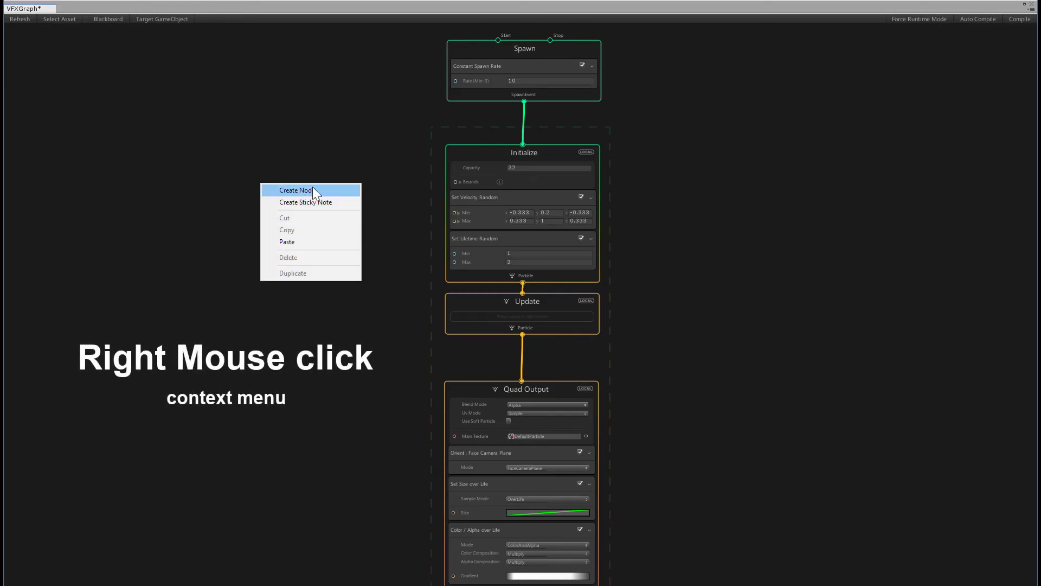
click(307, 165)
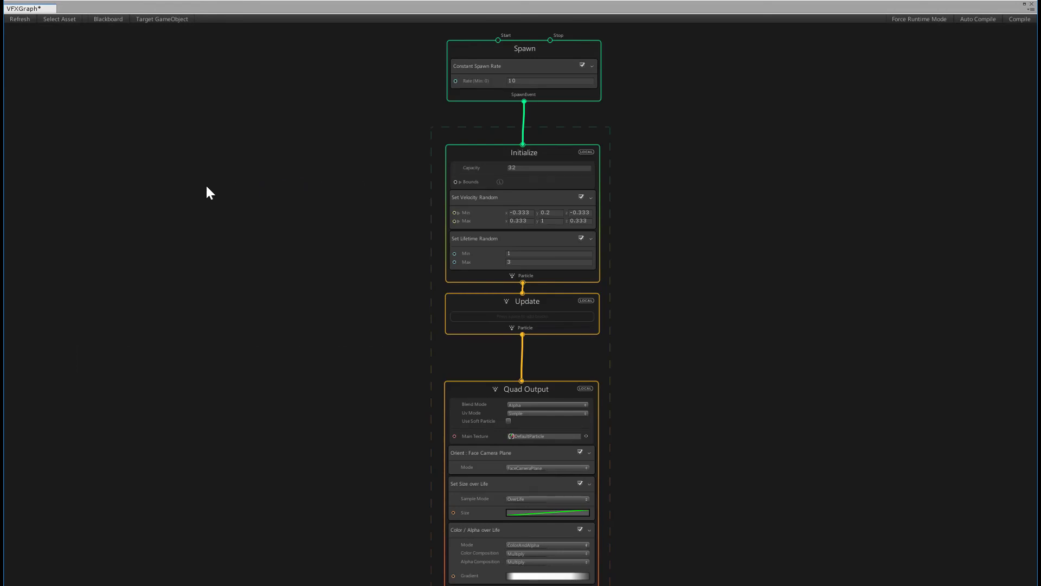
key(space)
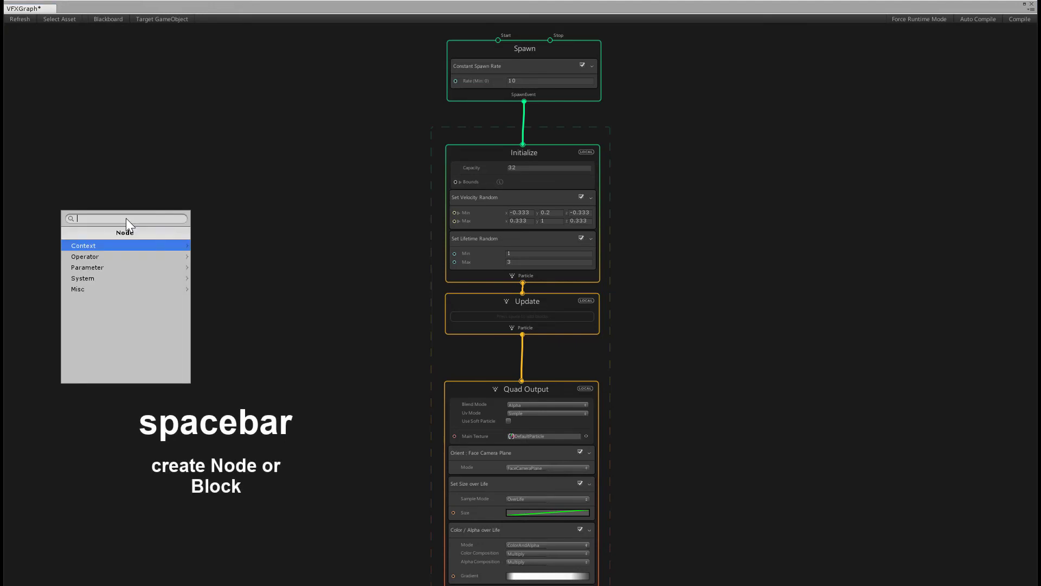
Add an Add Age by Speed attribute block to the Update context
click(556, 297)
key(space)
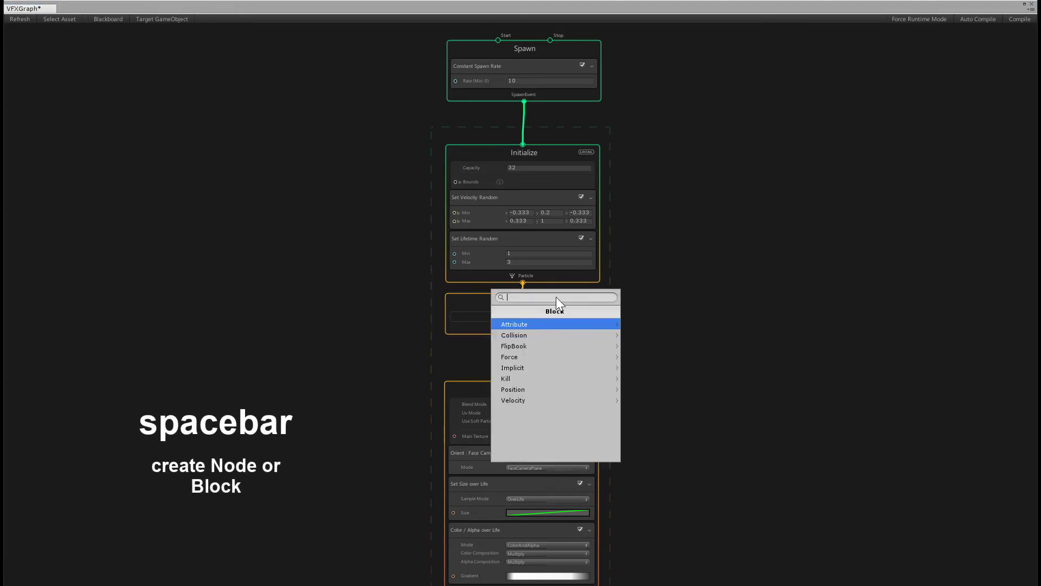
click(549, 324)
click(548, 324)
click(548, 324)
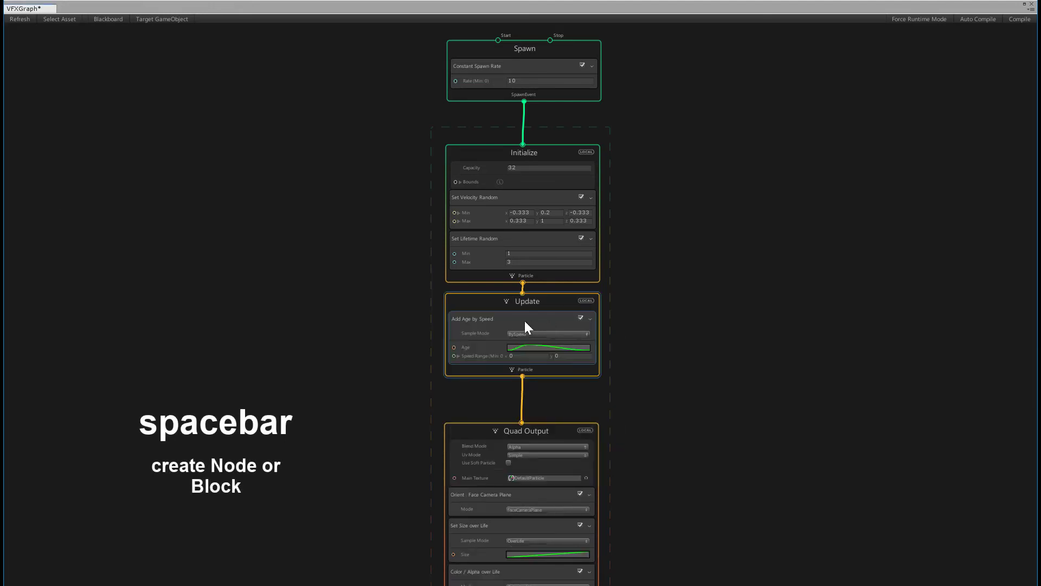
Create a Cube Output context in the empty workspace left of the particle system
key(space)
click(113, 272)
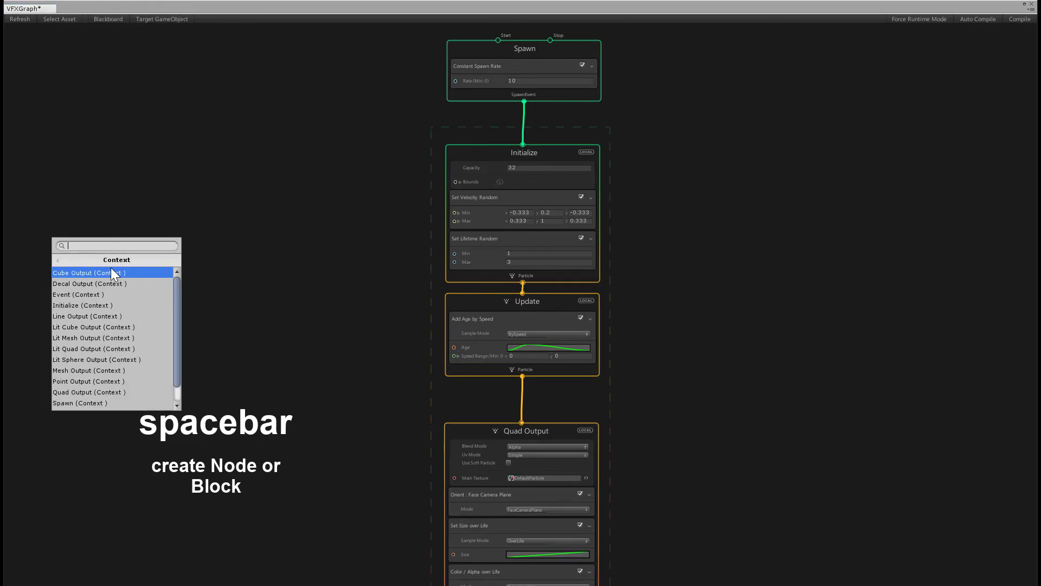
click(114, 273)
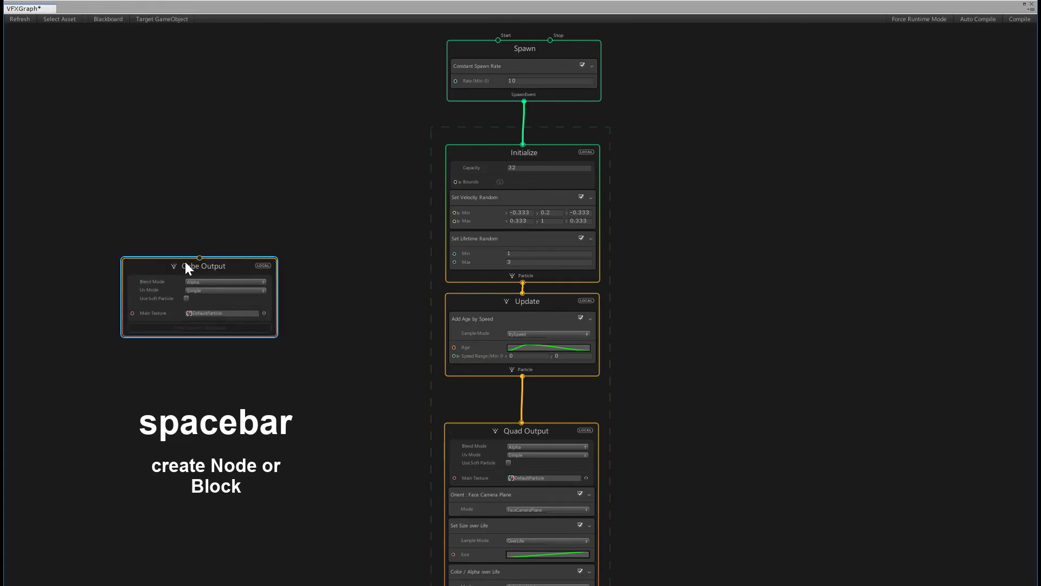
Copy the Cube Output context, paste it, and place the copy directly below the original
right_click(216, 262)
click(260, 334)
right_click(215, 158)
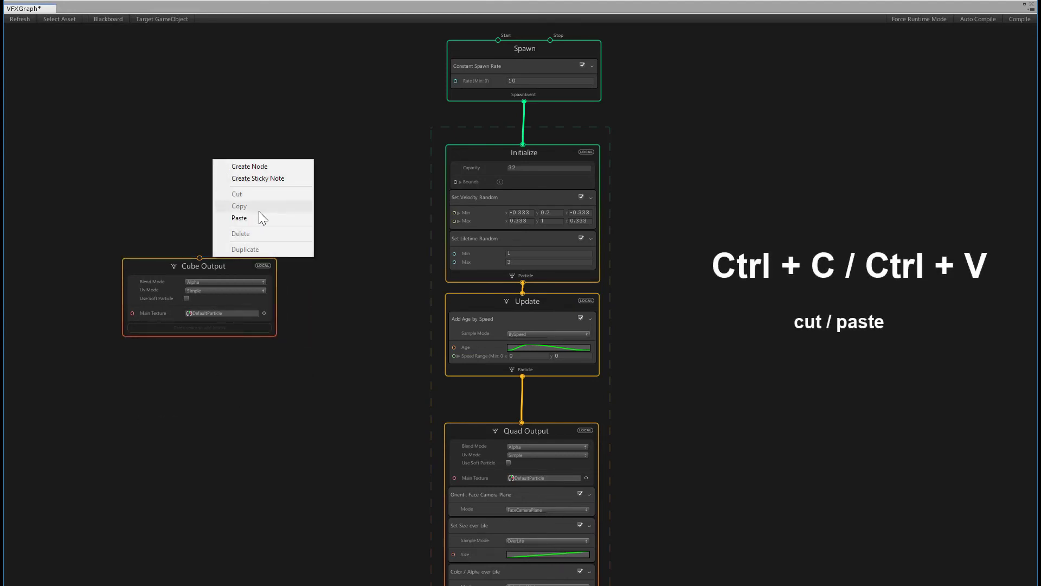
click(257, 214)
drag(473, 282, 130, 362)
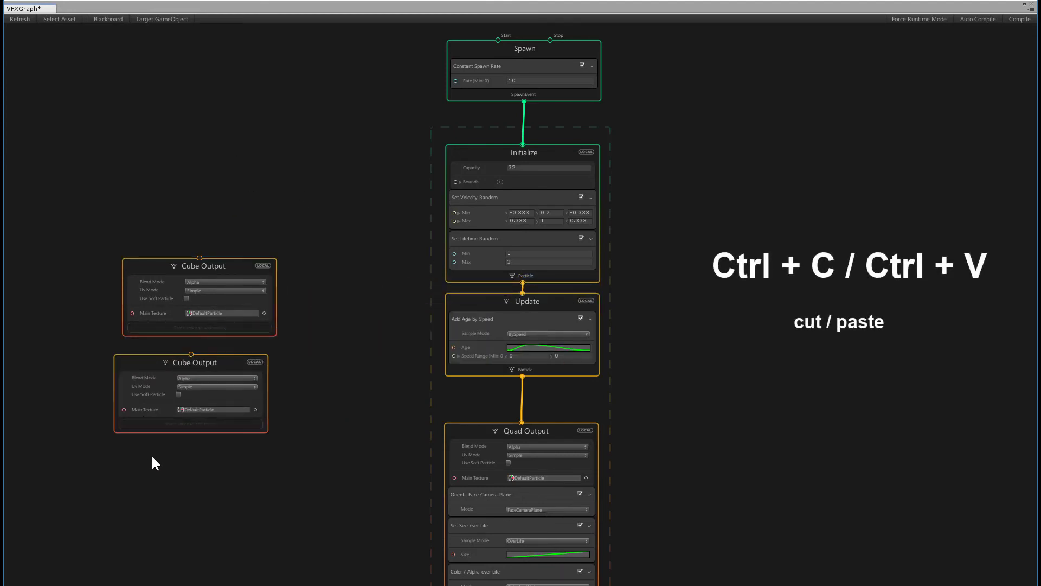
Paste another Cube Output context, place it below the other two, and undo that paste
right_click(153, 456)
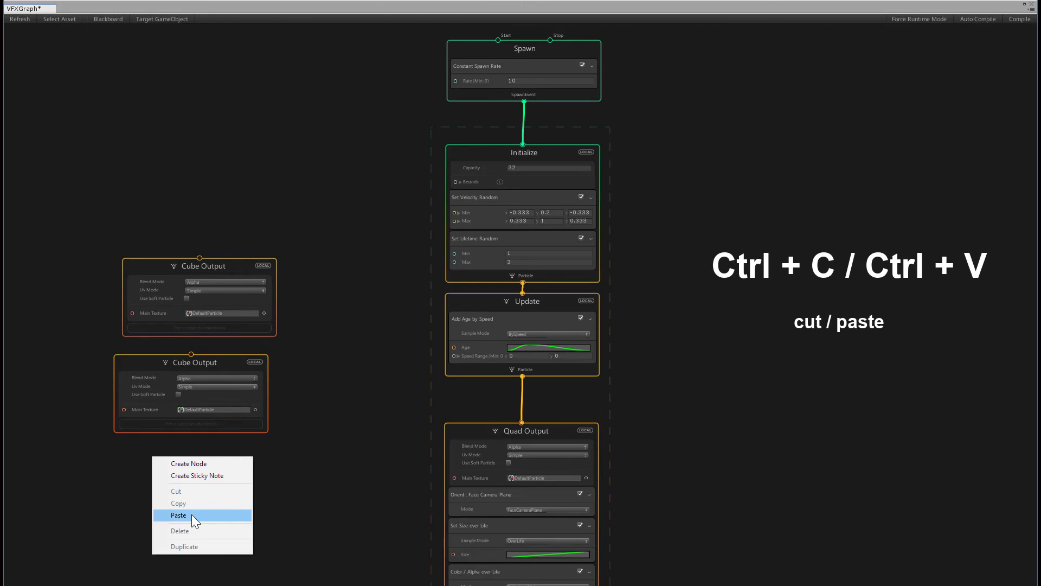
click(191, 514)
drag(496, 290, 158, 458)
key(ctrl+z)
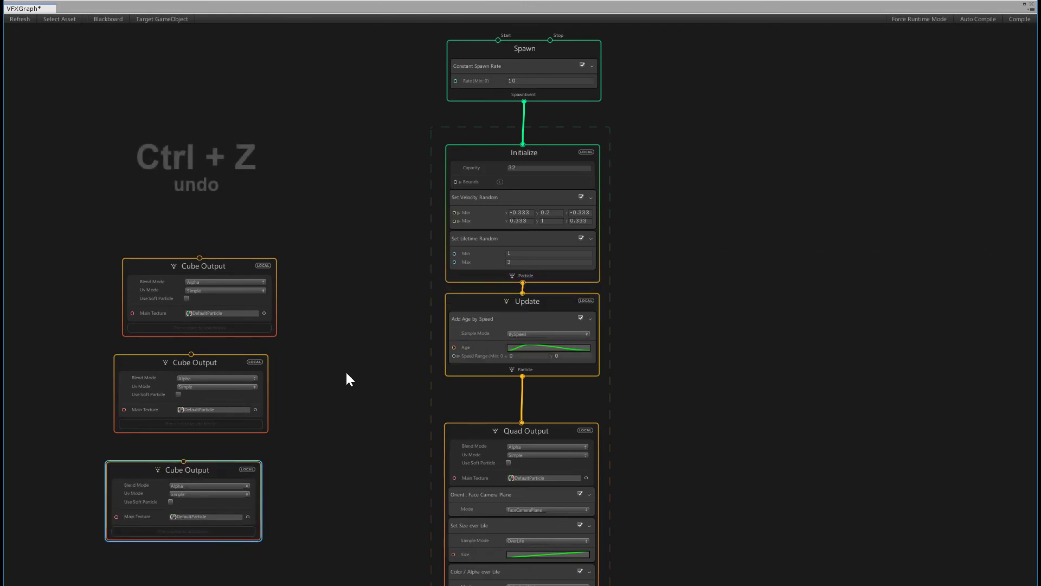
key(ctrl+z)
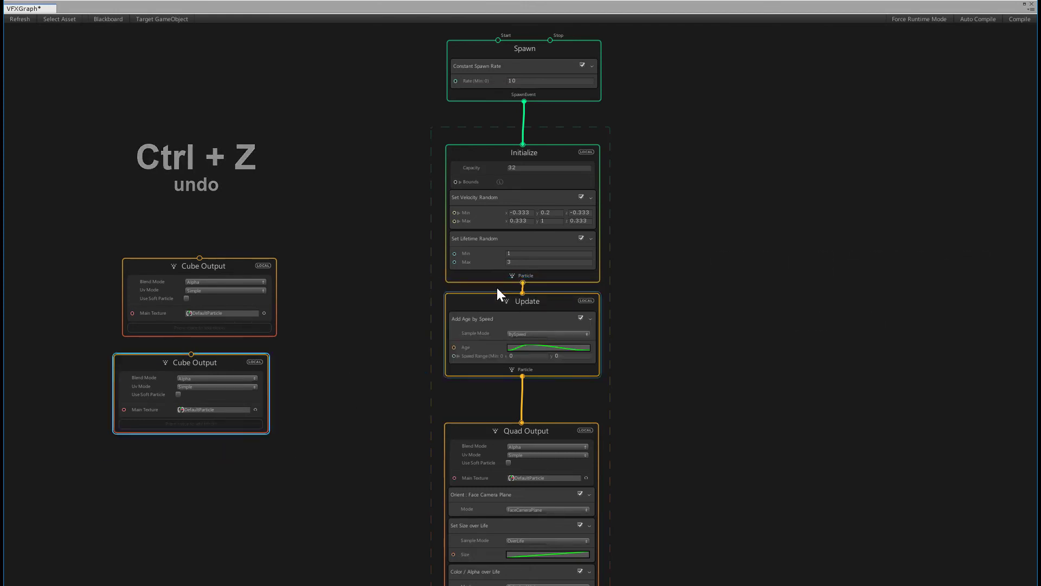
Duplicate the lower Cube Output context and place the duplicate directly below the other two
right_click(240, 358)
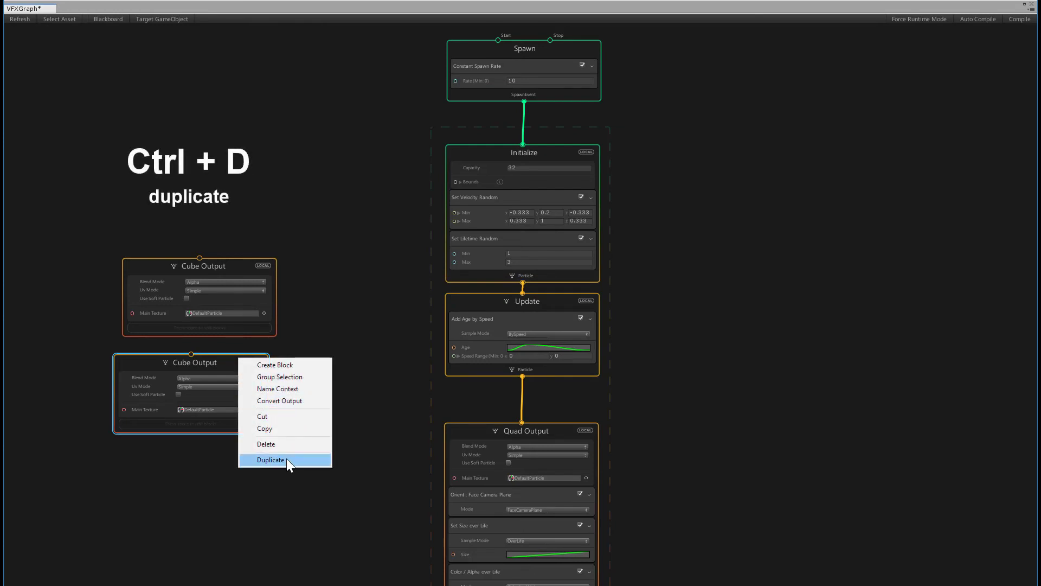
click(271, 459)
drag(465, 287, 138, 458)
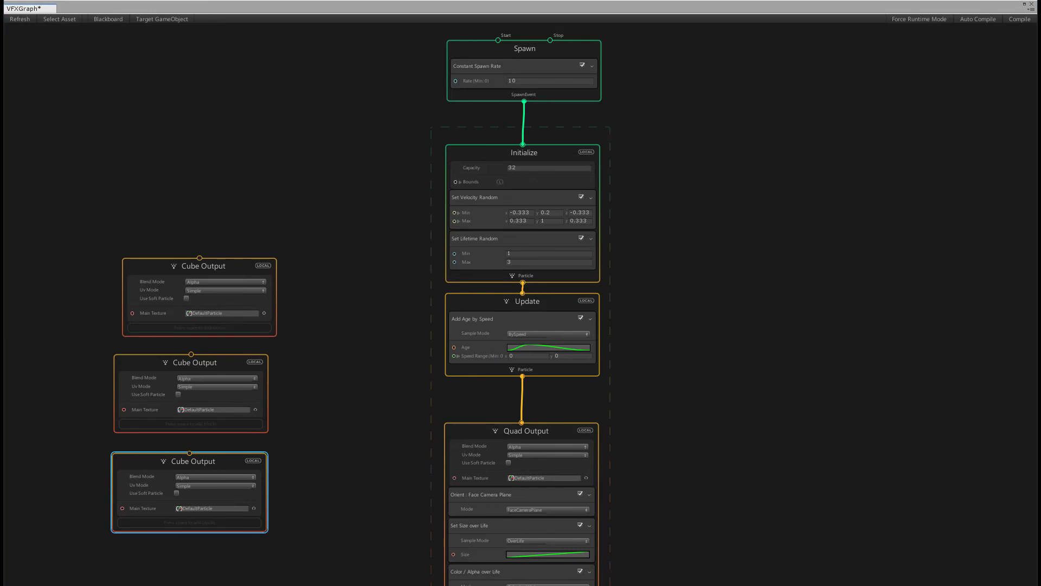
Group the three Cube Output contexts and title the group "Add Name or Instructions"
click(114, 212)
drag(233, 516, 233, 516)
right_click(153, 264)
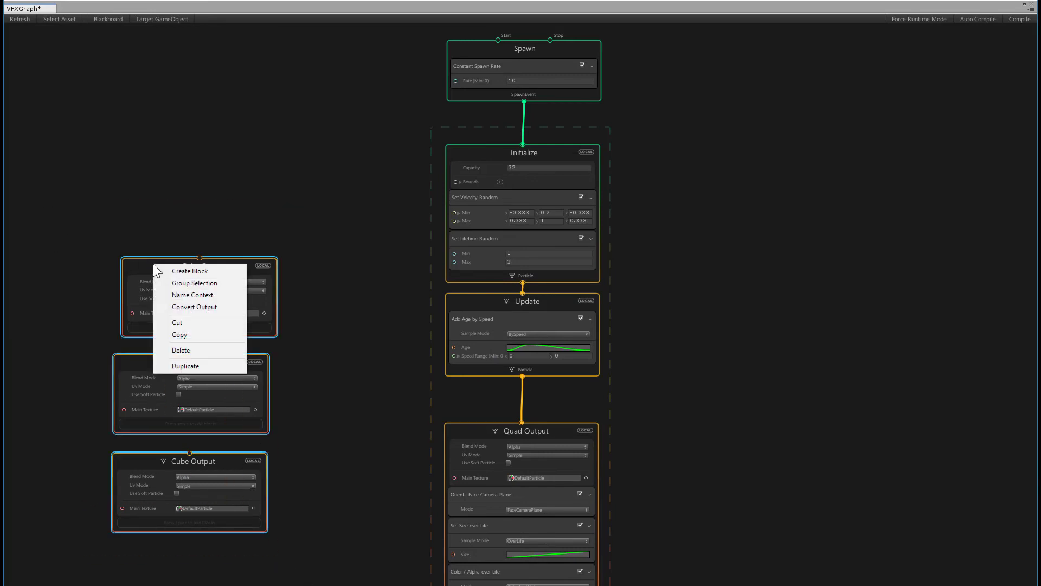
click(193, 283)
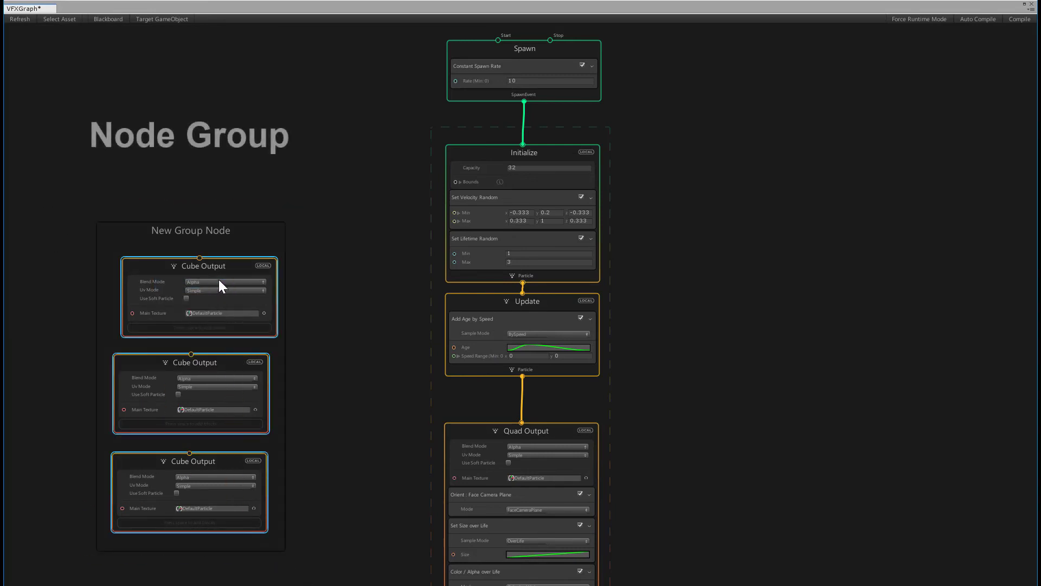
text(Add)
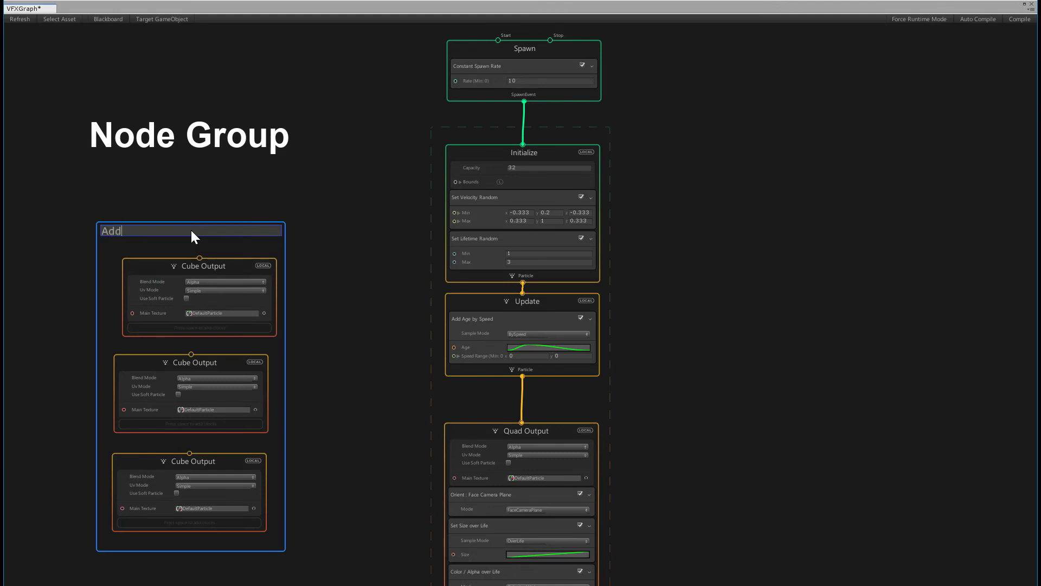
text( Name or Instructions)
key(Return)
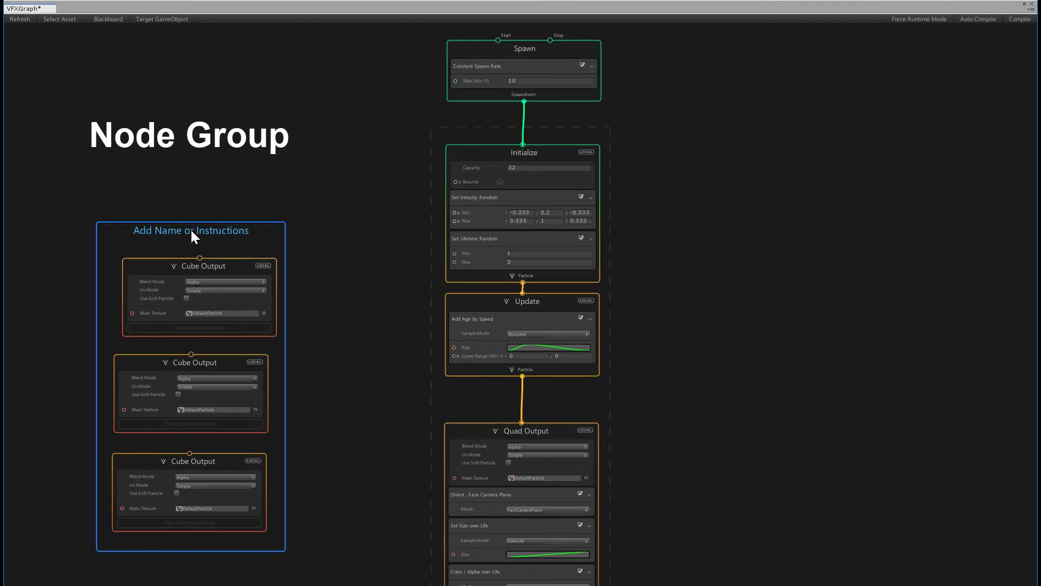
click(233, 175)
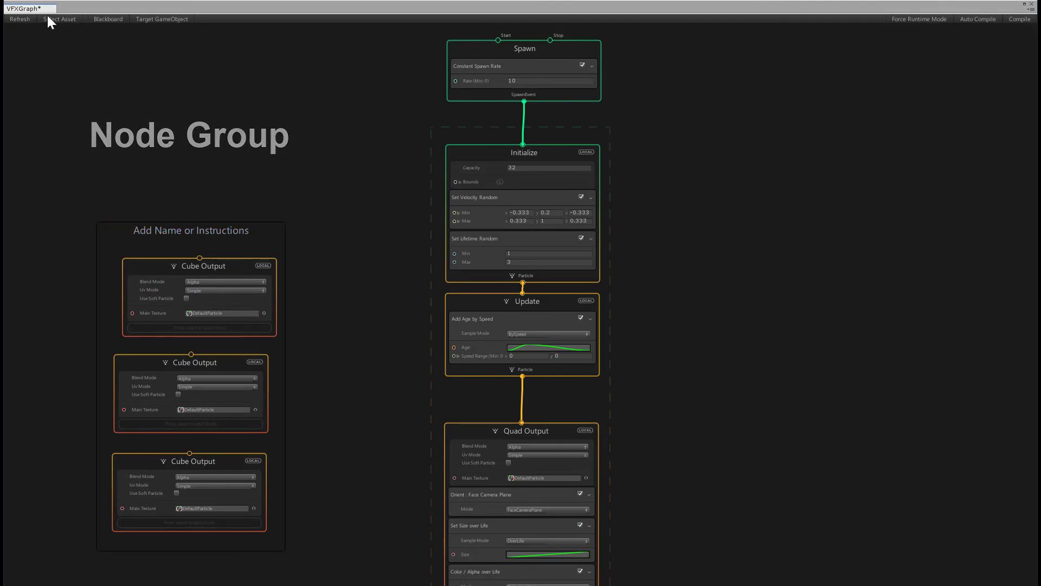
Create a sticky note above the node group, enlarge it and fill in its body text, and delete the note
right_click(143, 81)
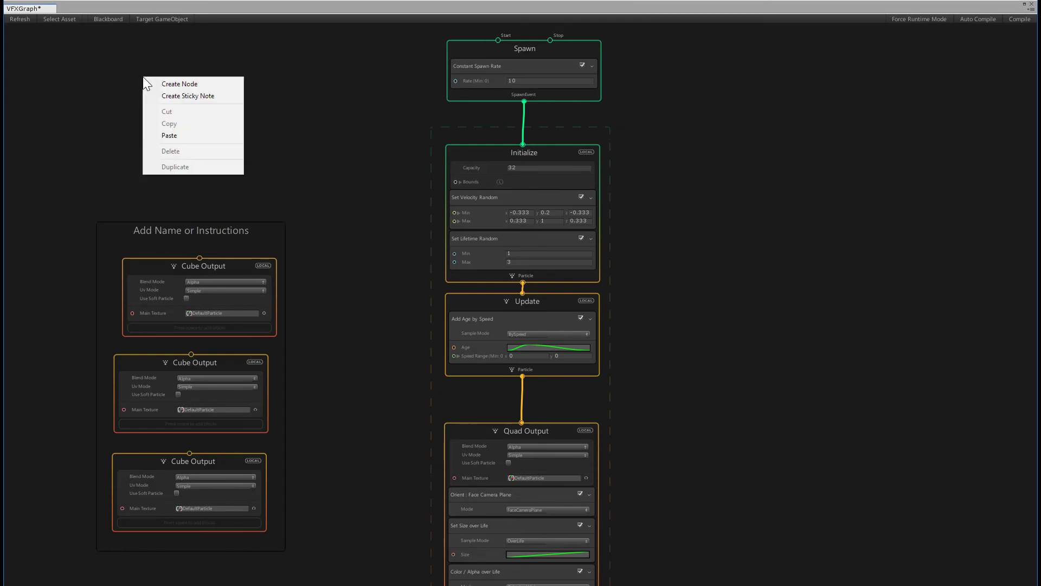
click(210, 96)
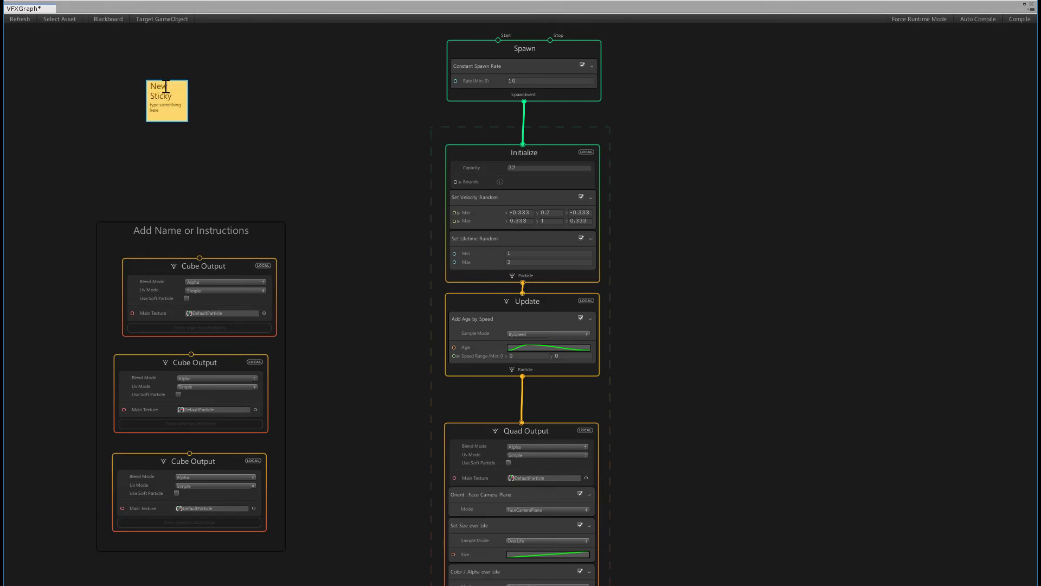
drag(188, 121, 301, 179)
click(188, 98)
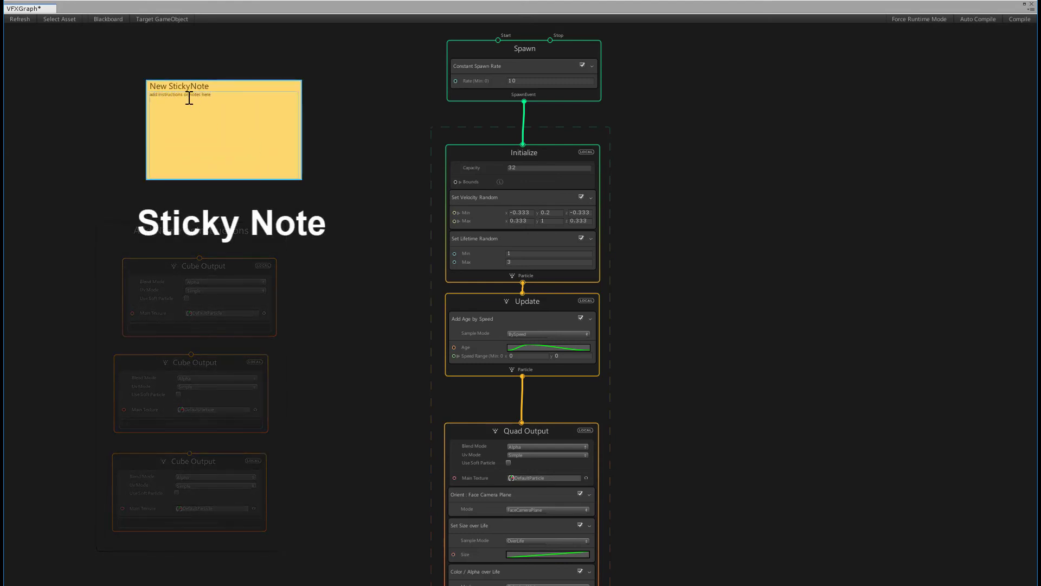
right_click(276, 124)
click(291, 163)
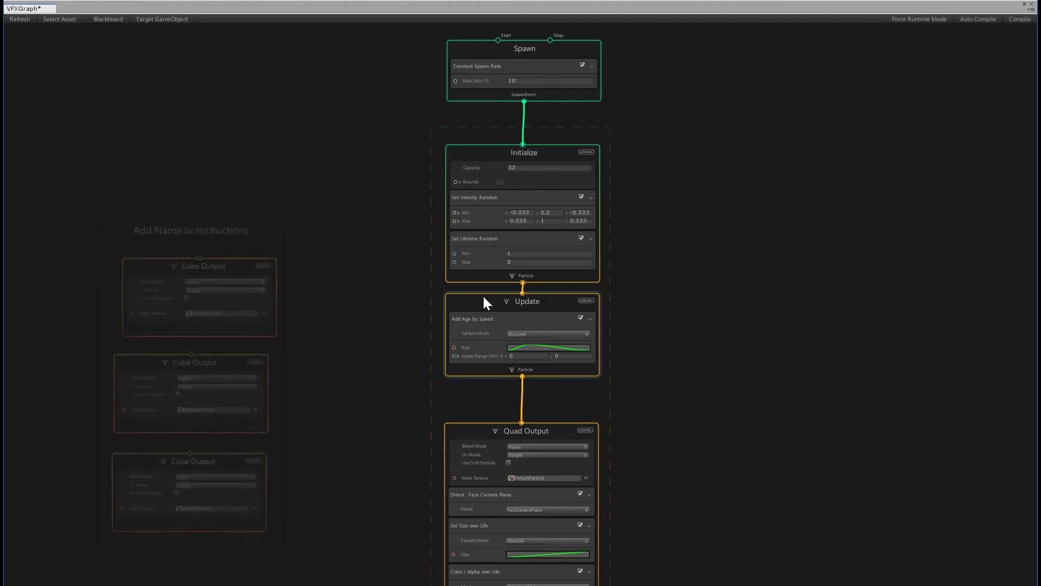
Add a Set Age from Map attribute block to the Update context
key(space)
click(479, 322)
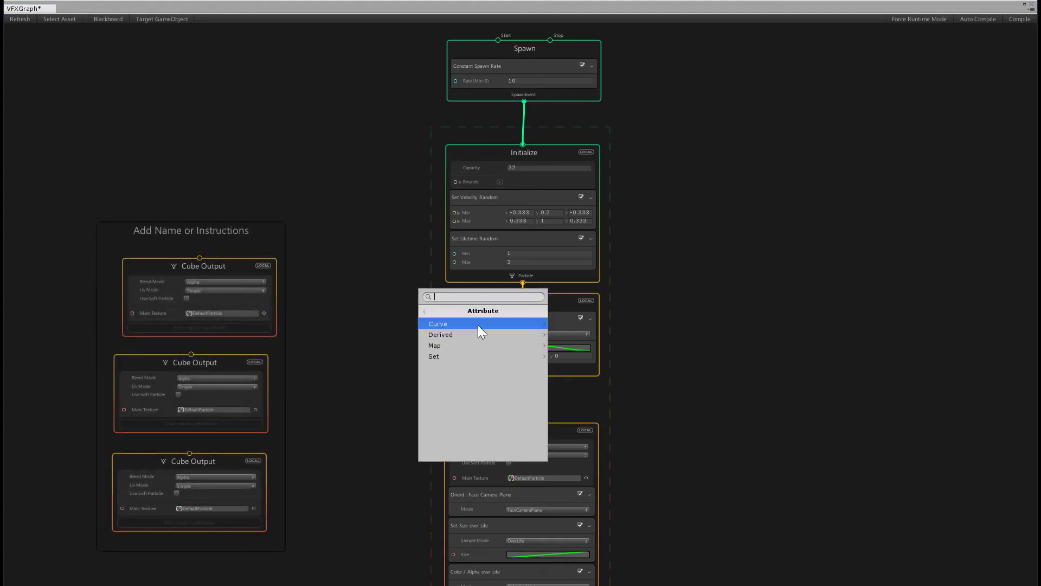
click(473, 345)
click(470, 326)
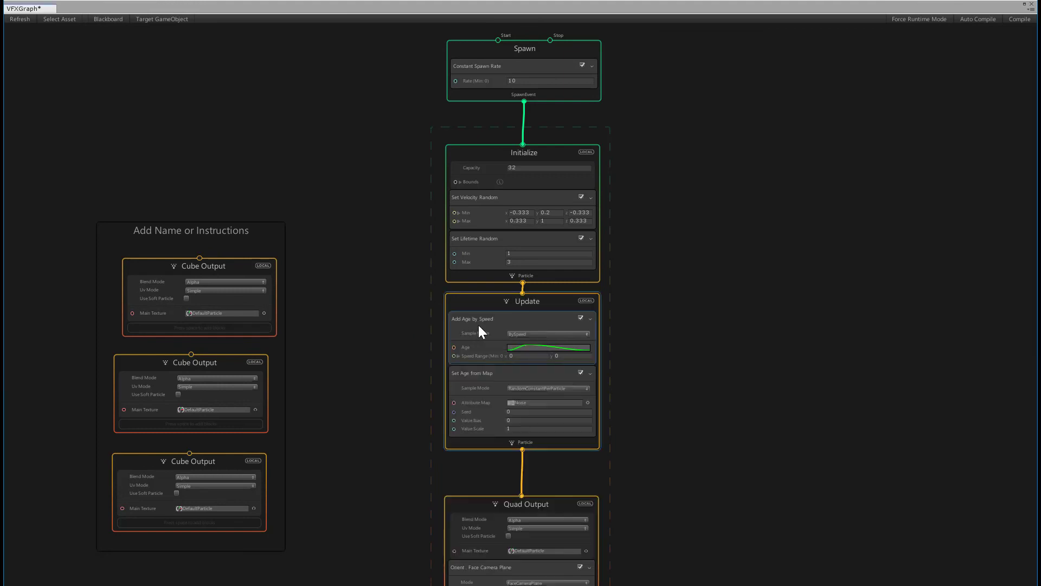
Open the node creation list in the empty space above the node group and browse its Context category
key(space)
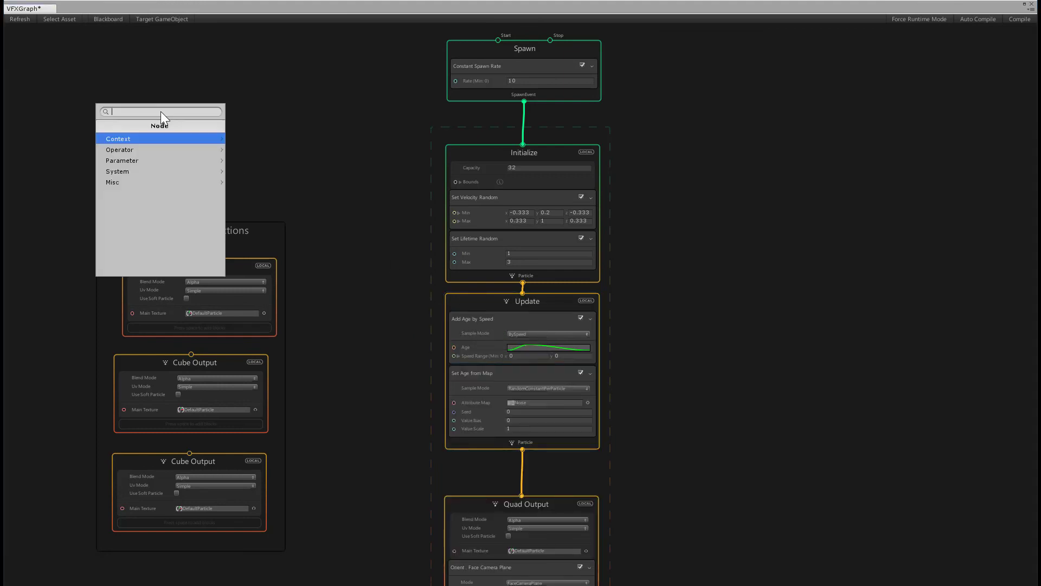
click(154, 139)
click(167, 142)
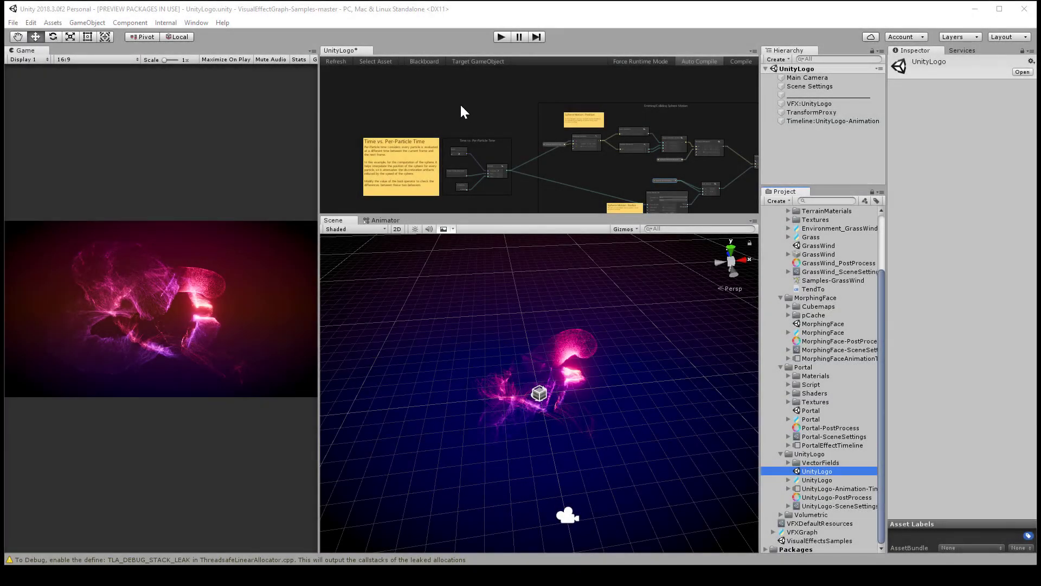
Maximize the UnityLogo sample's graph window and frame all of its nodes
click(461, 105)
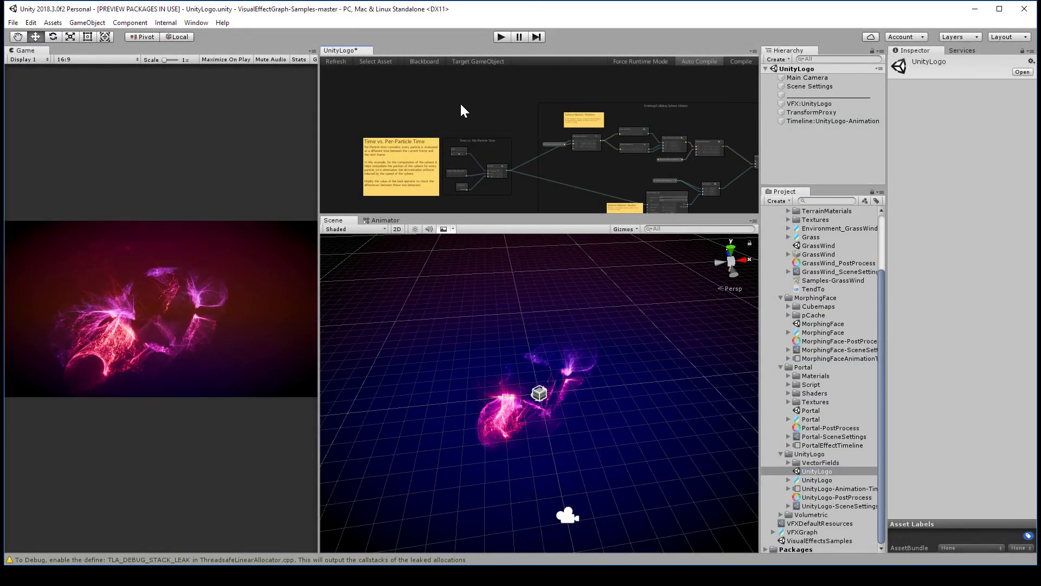
right_click(347, 50)
click(378, 57)
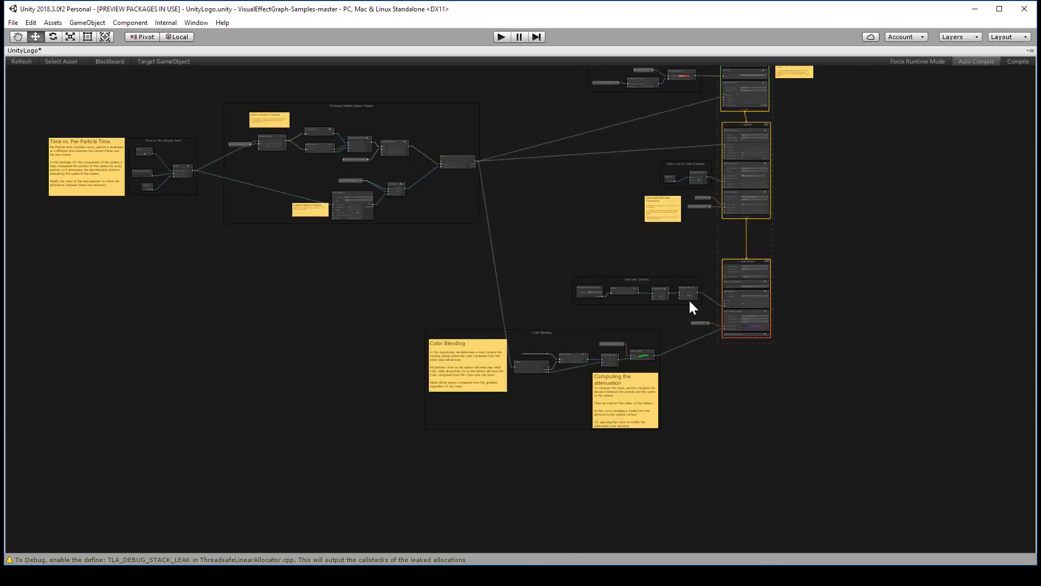
key(a)
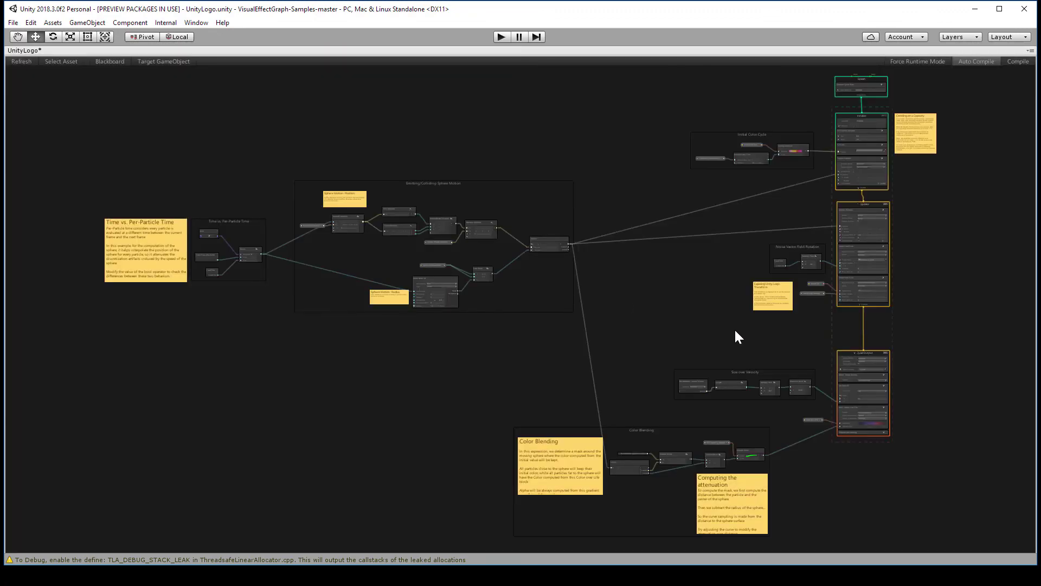
Examine the UnityLogo graph's Spawn, Initialize, Update and output contexts along with their connected node groups and sticky notes
scroll(735, 331, up, 10)
middle_drag(849, 330, 546, 494)
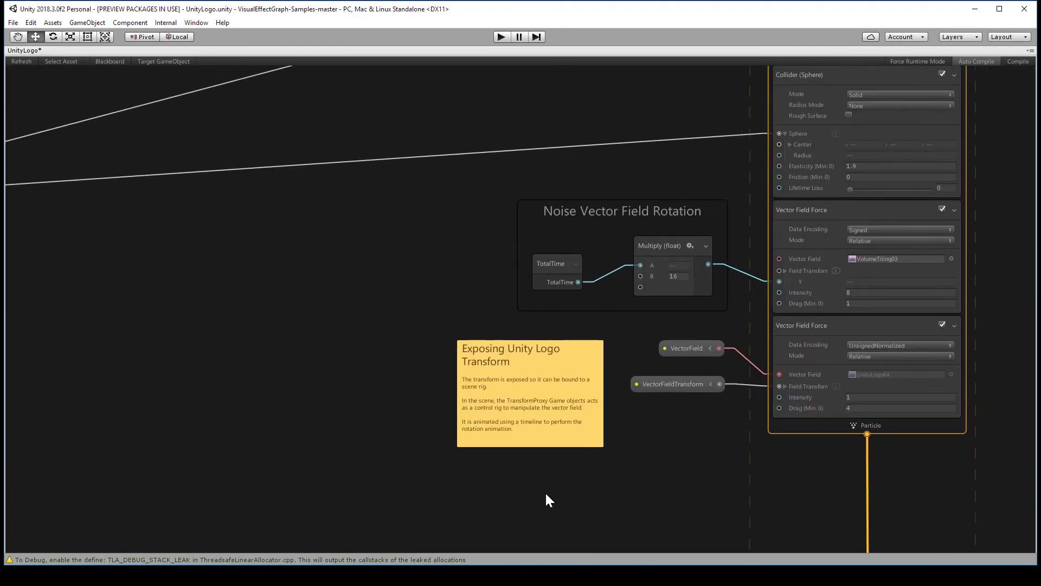
middle_drag(728, 113, 658, 360)
middle_drag(630, 270, 615, 445)
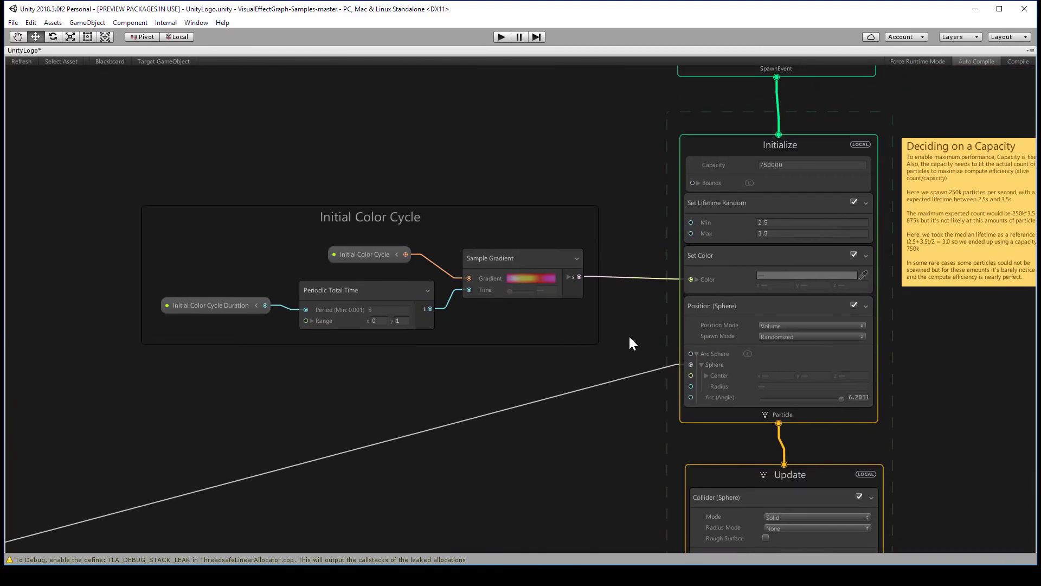
middle_drag(687, 301, 470, 478)
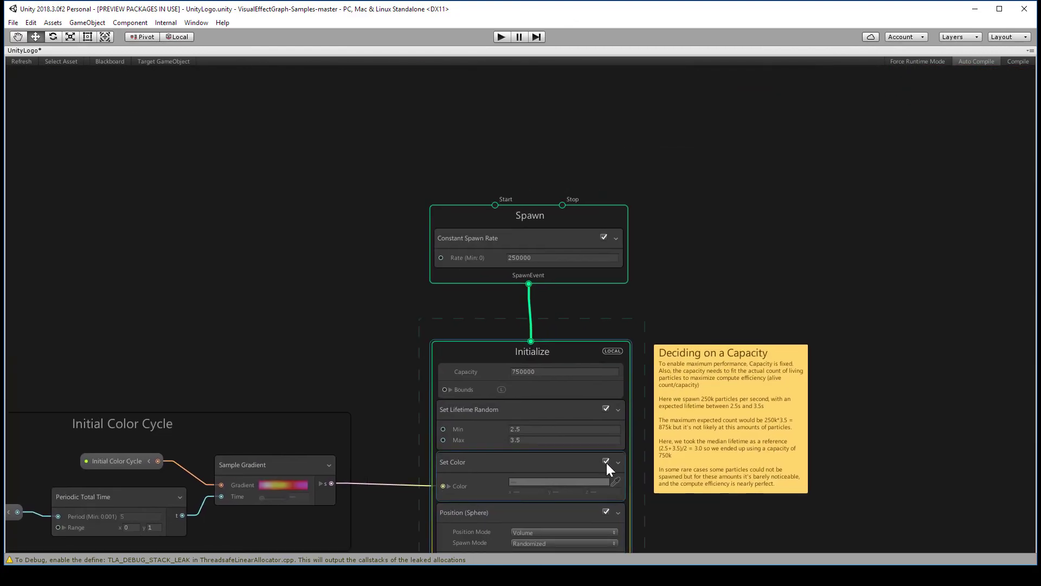
middle_drag(606, 463, 693, 276)
middle_drag(678, 469, 697, 232)
click(649, 495)
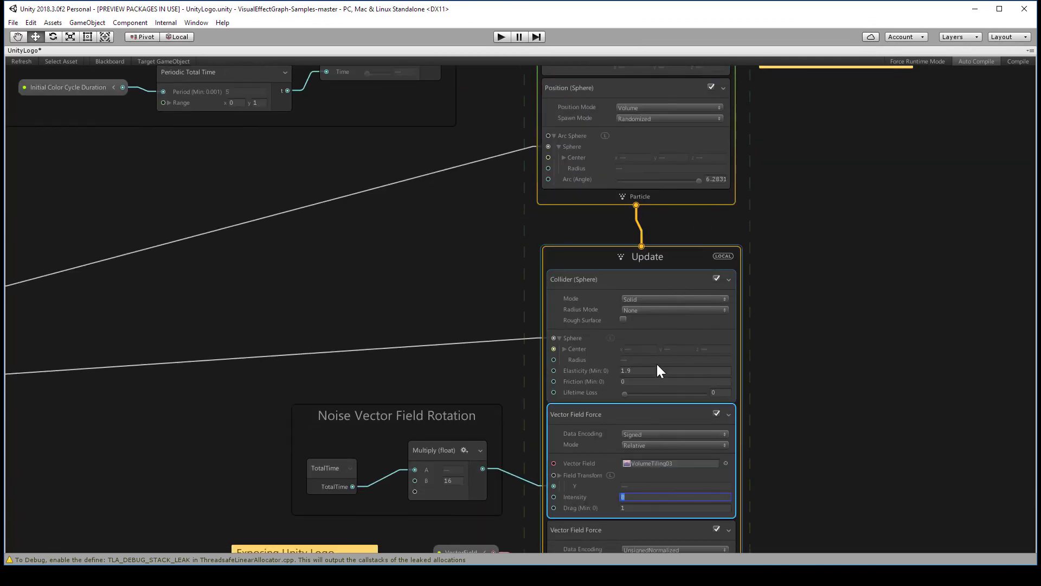
click(658, 287)
middle_drag(827, 380, 817, 180)
middle_drag(798, 443, 855, 188)
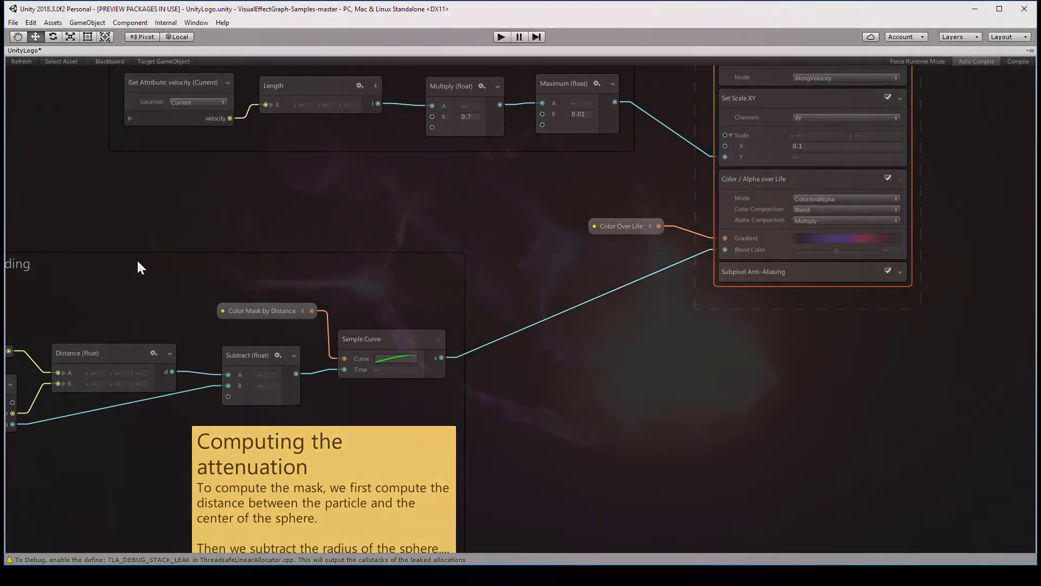